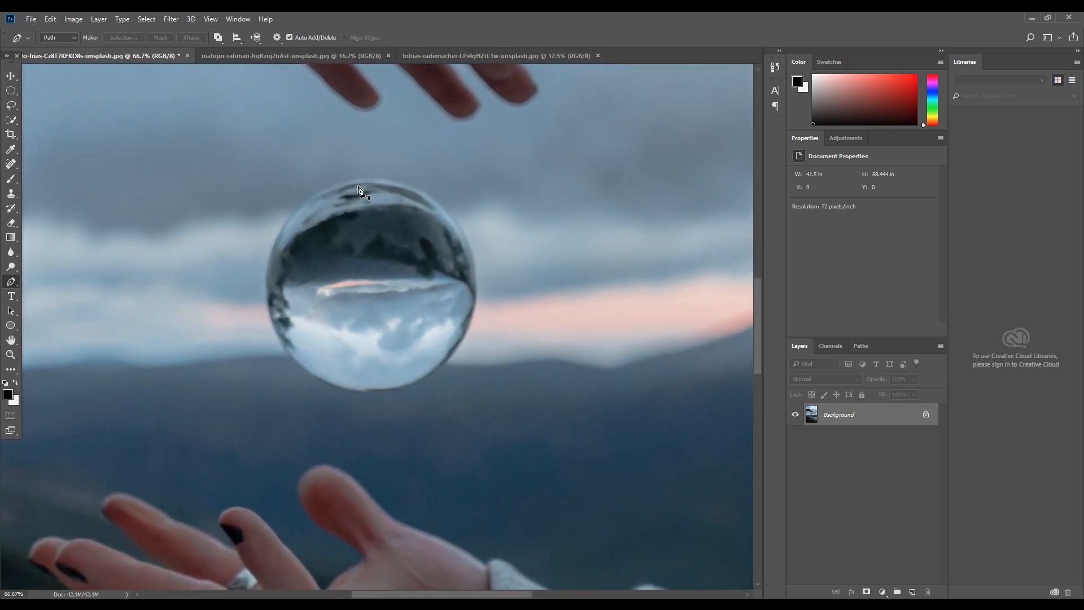
# Trace the outline of the glass ball with a closed, curved Pen tool path
pyautogui.hotkey('ctrl', '+')
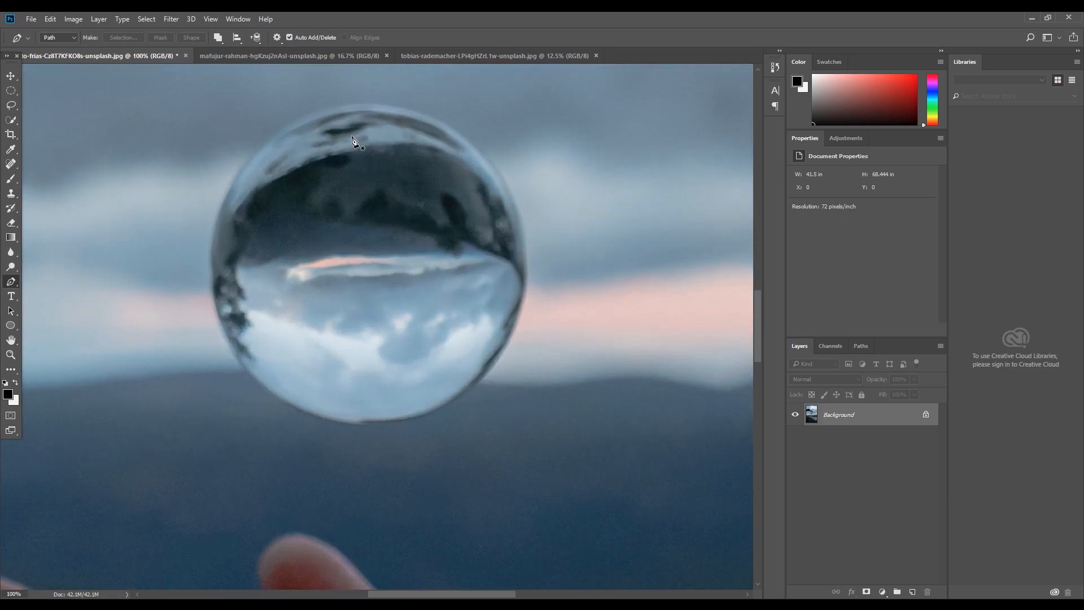
pyautogui.click(330, 106)
pyautogui.moveTo(534, 219); pyautogui.dragTo(571, 249)
pyautogui.keyDown('alt'); pyautogui.click(496, 165); pyautogui.keyUp('alt')
pyautogui.moveTo(525, 298); pyautogui.dragTo(428, 430)
pyautogui.keyDown('alt'); pyautogui.click(525, 300); pyautogui.keyUp('alt')
pyautogui.keyDown('alt'); pyautogui.click(476, 386); pyautogui.keyUp('alt')
pyautogui.moveTo(349, 424); pyautogui.dragTo(246, 419)
pyautogui.keyDown('alt'); pyautogui.click(348, 424); pyautogui.keyUp('alt')
pyautogui.moveTo(235, 361); pyautogui.dragTo(186, 297)
pyautogui.keyDown('alt'); pyautogui.click(236, 362); pyautogui.keyUp('alt')
pyautogui.moveTo(210, 236); pyautogui.dragTo(305, 98)
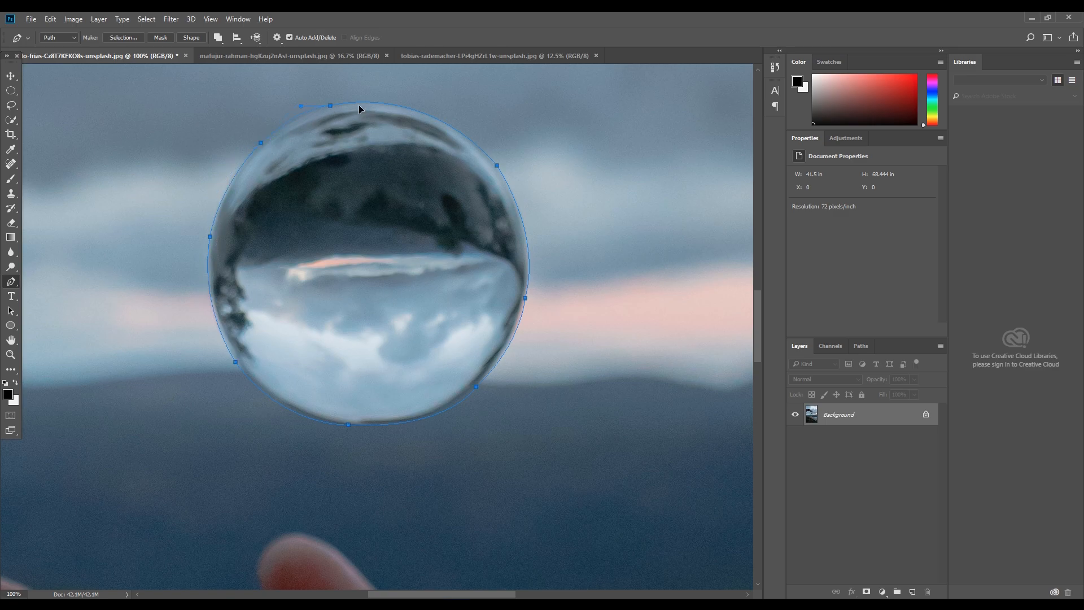
# Convert the ball path to a selection and copy the glass ball from the Background onto a new layer
pyautogui.rightClick(370, 199)
pyautogui.click(415, 251)
pyautogui.click(601, 186)
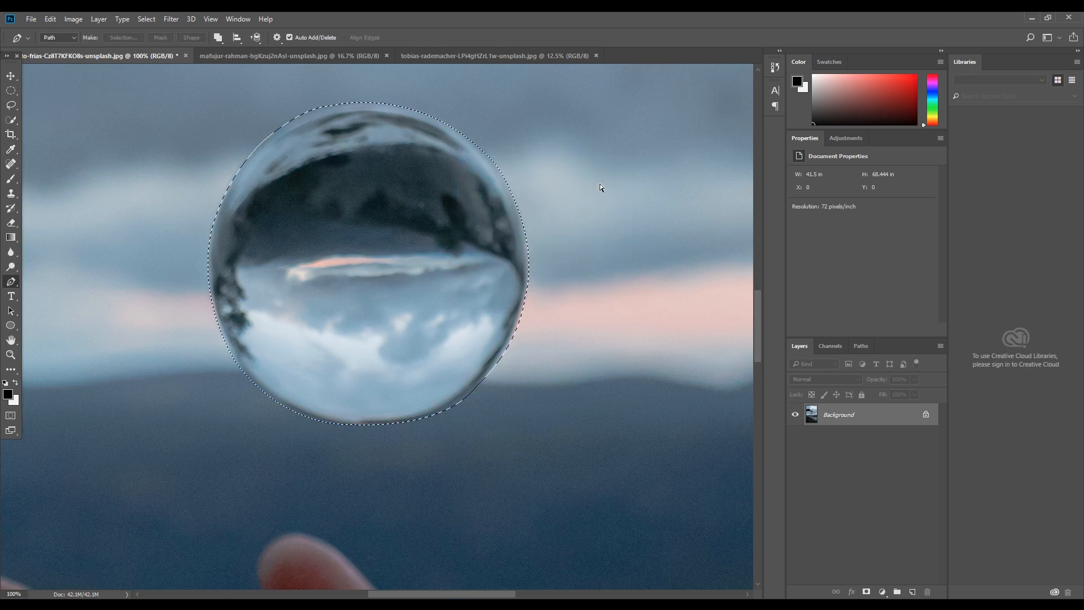
pyautogui.hotkey('ctrl', '-')
pyautogui.hotkey('ctrl', '-')
pyautogui.hotkey('ctrl', '-')
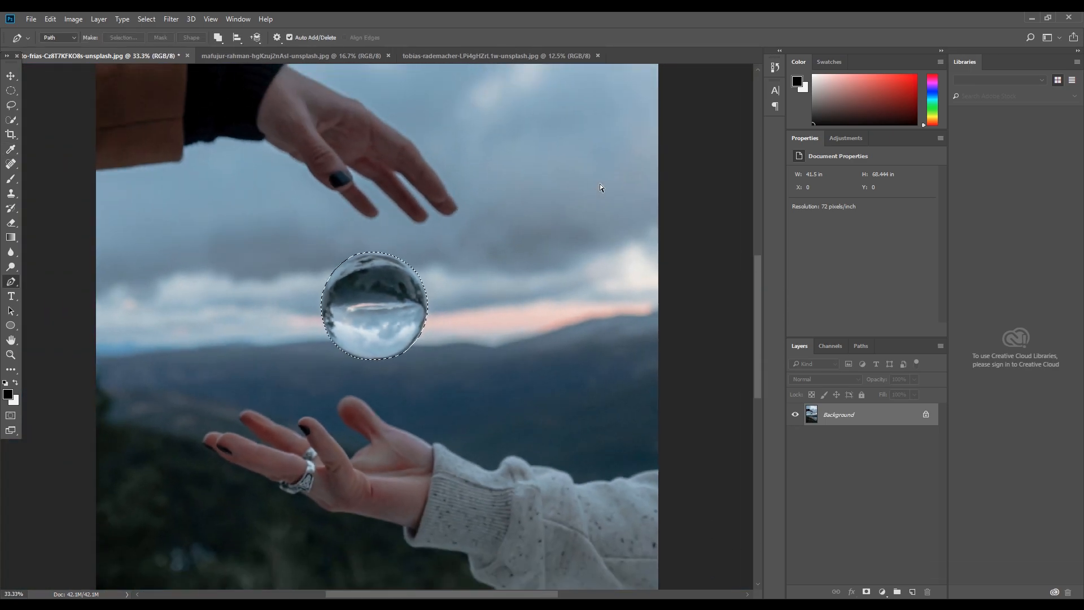
pyautogui.hotkey('ctrl', '-')
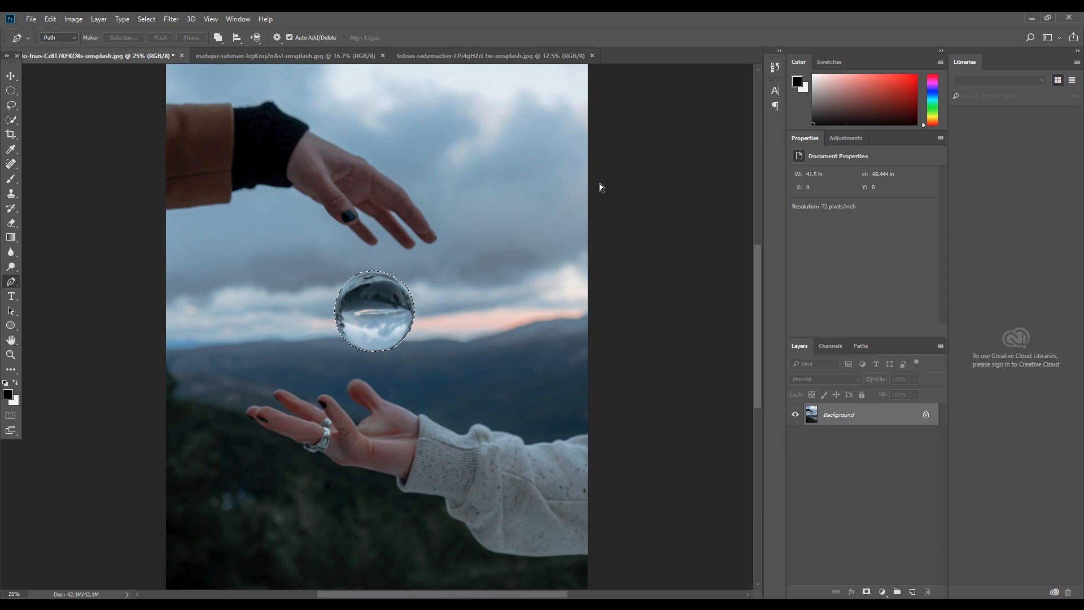
pyautogui.hotkey('ctrl', 'j')
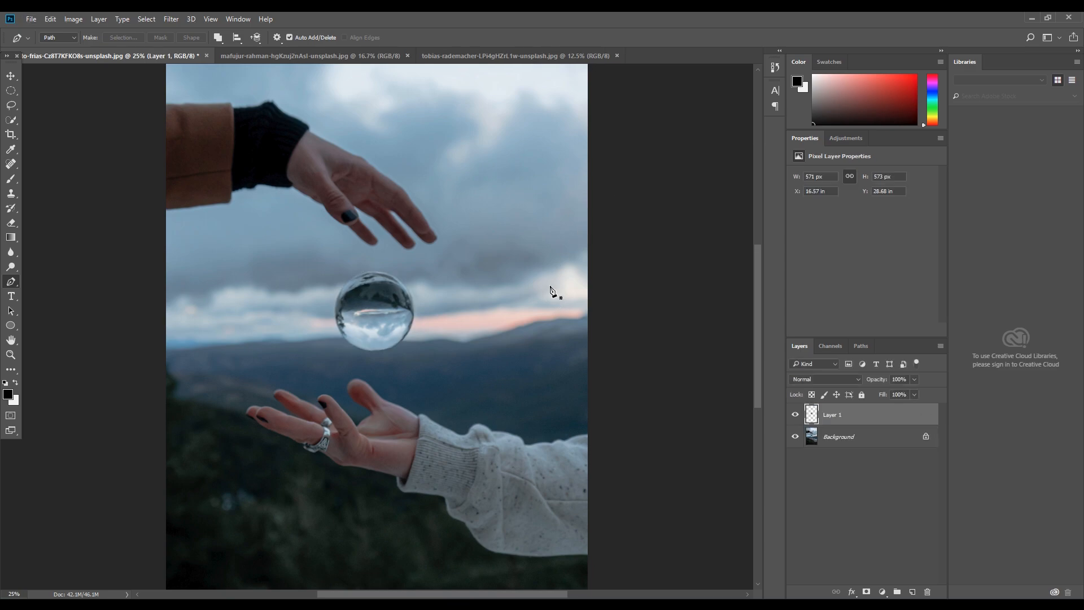
# Convert the ball layer to a smart object and set its blend mode to Linear Dodge (Add)
pyautogui.click(10, 76)
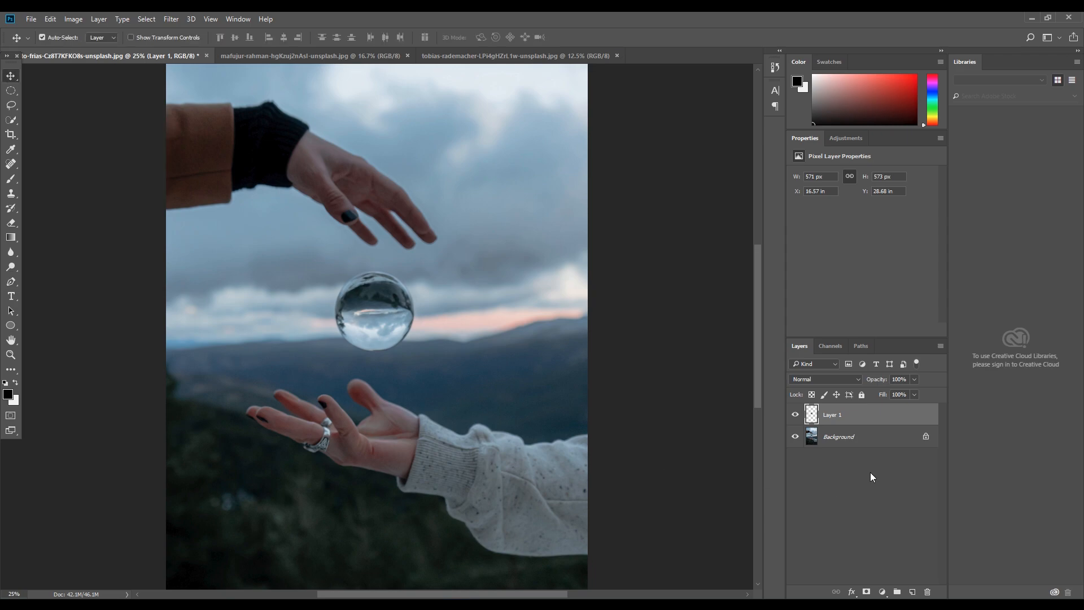
pyautogui.rightClick(862, 417)
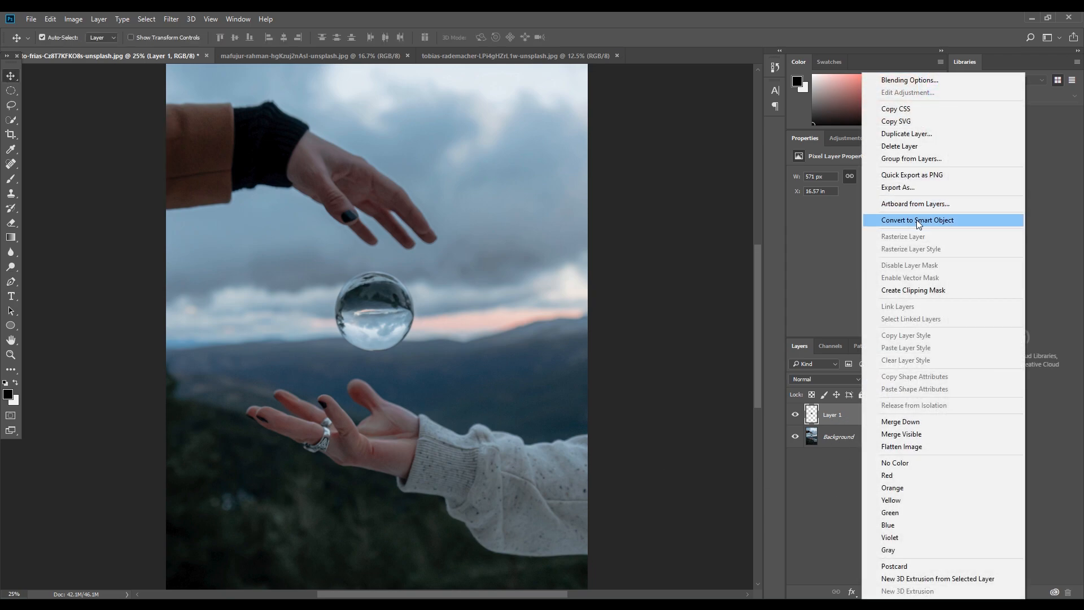
pyautogui.click(916, 219)
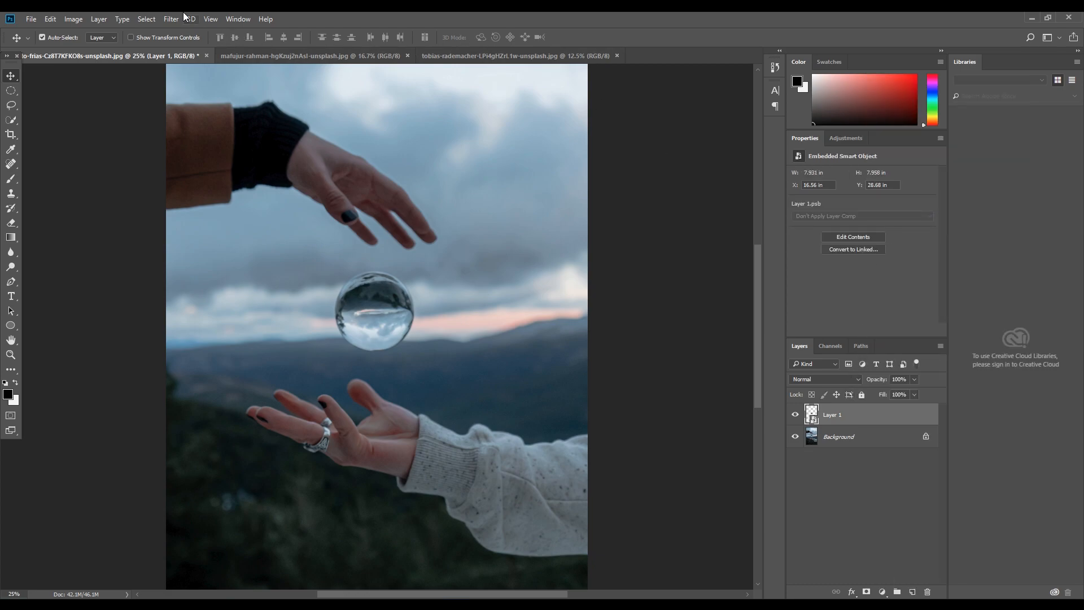
pyautogui.click(830, 379)
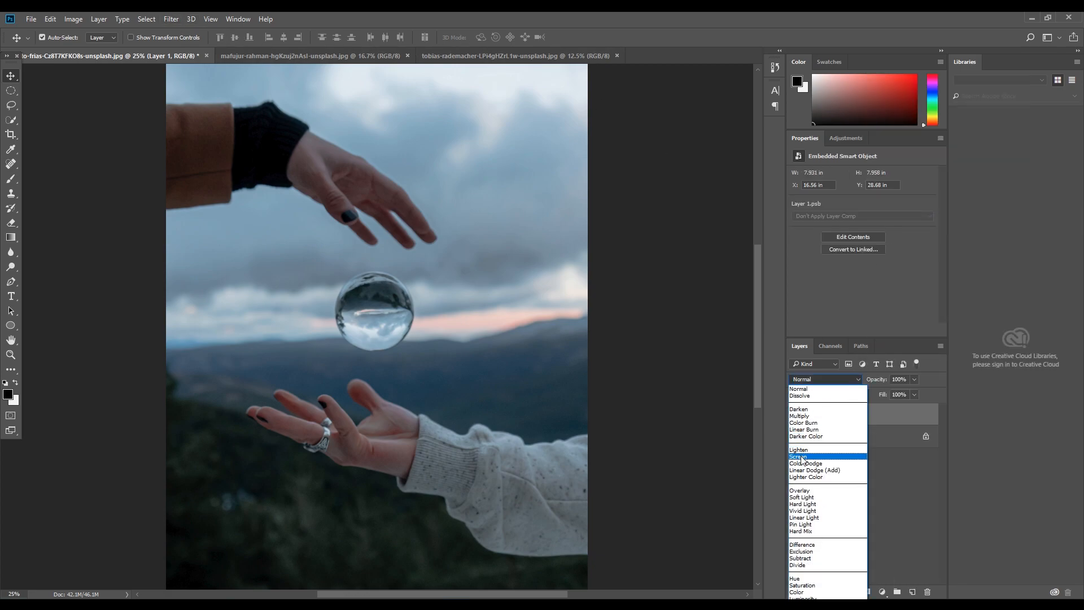
pyautogui.click(818, 468)
# Apply a Gaussian Blur with a 5 pixel radius to the ball smart object
pyautogui.click(169, 20)
pyautogui.moveTo(204, 148)
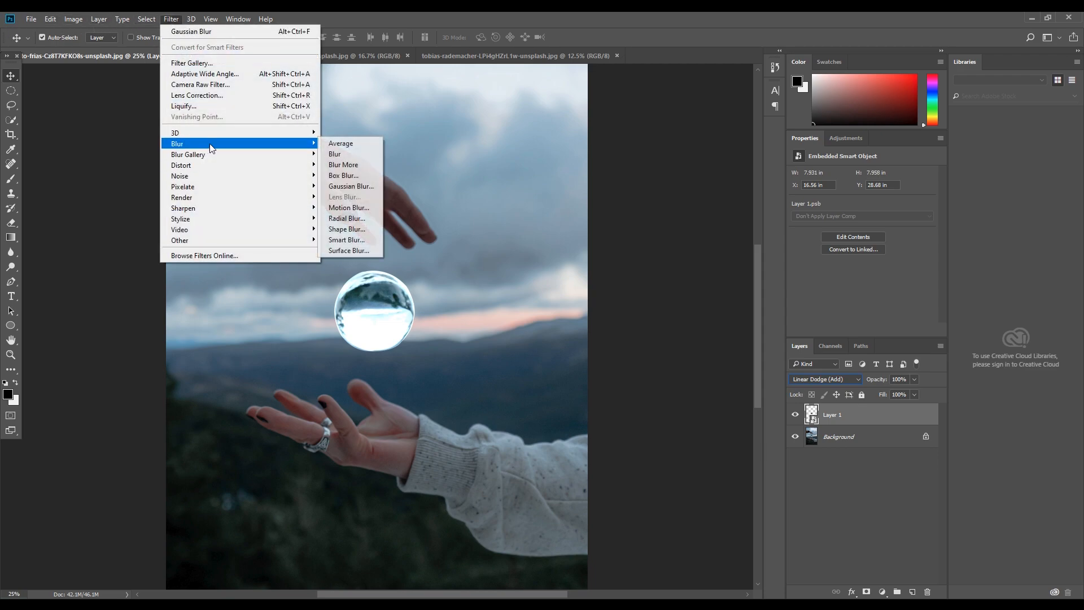
pyautogui.click(350, 186)
pyautogui.write('5')
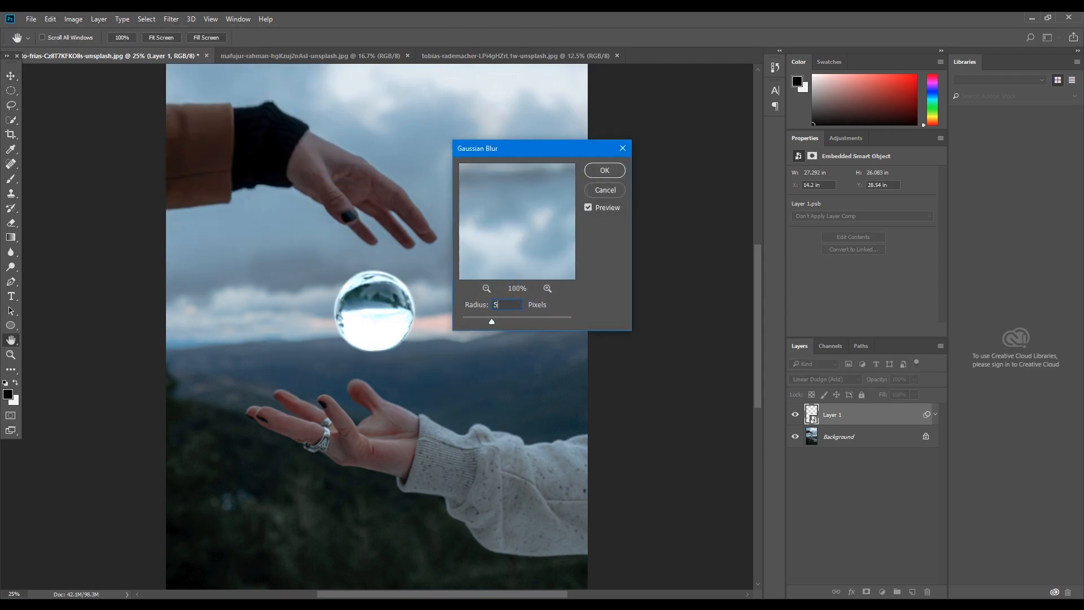
pyautogui.press('Return')
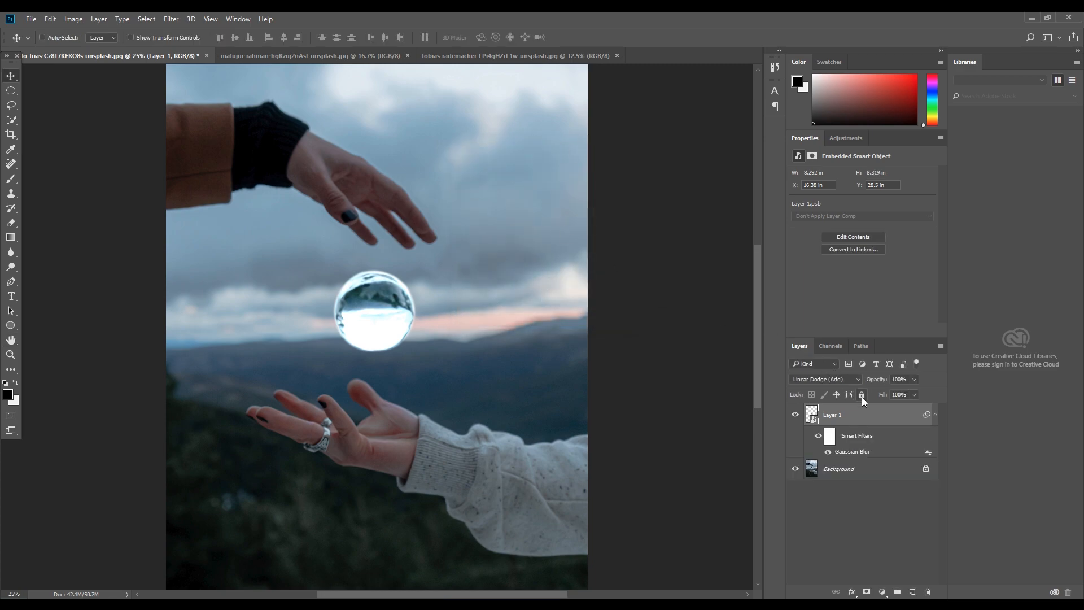
# Duplicate the blurred ball layer and set the copy's Gaussian Blur radius to 250 pixels
pyautogui.hotkey('ctrl', 'j')
pyautogui.doubleClick(866, 453)
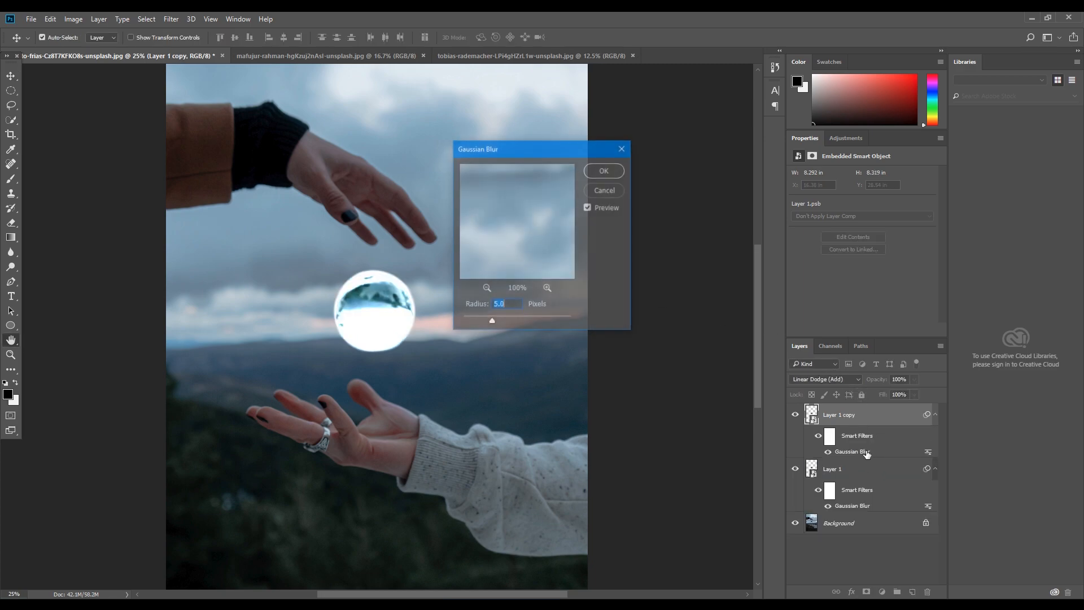
pyautogui.write('20')
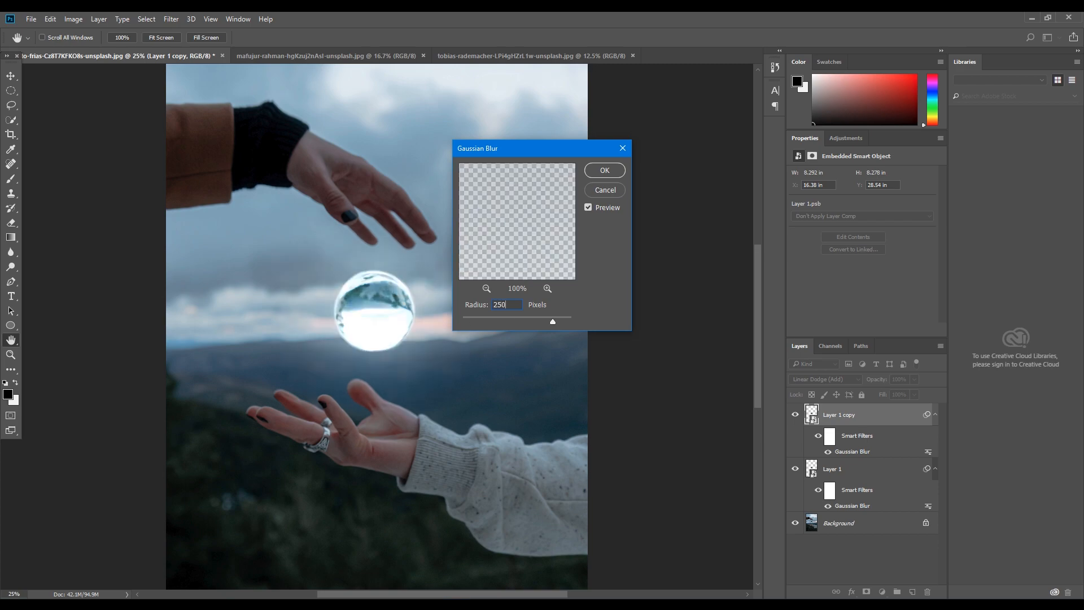
pyautogui.press('Return')
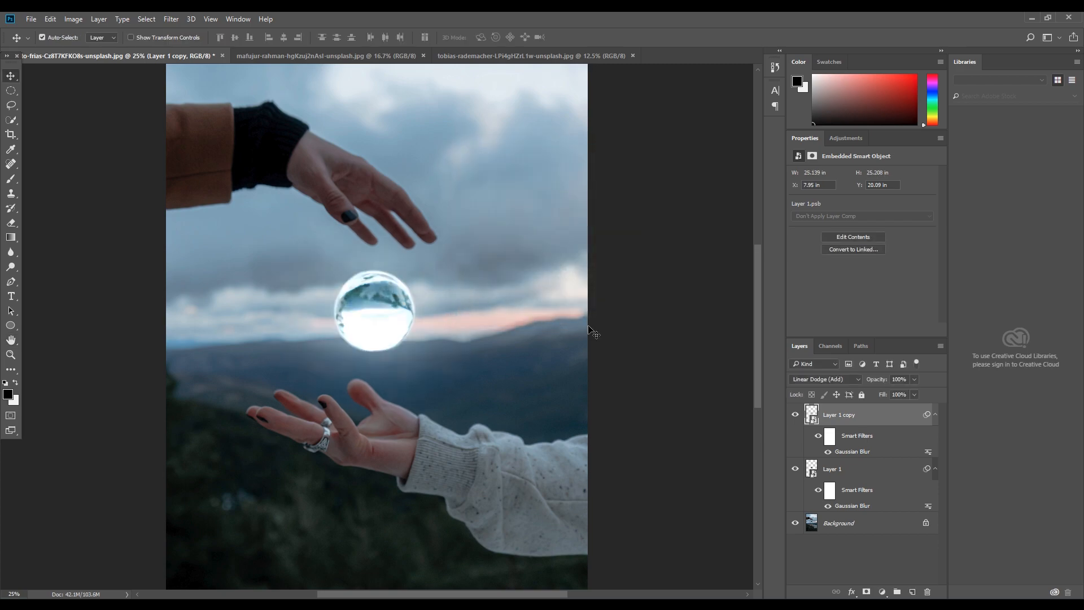
# Duplicate the ball copy once more and set the new layer's Gaussian Blur radius to 500 pixels
pyautogui.hotkey('ctrl', 'j')
pyautogui.doubleClick(852, 451)
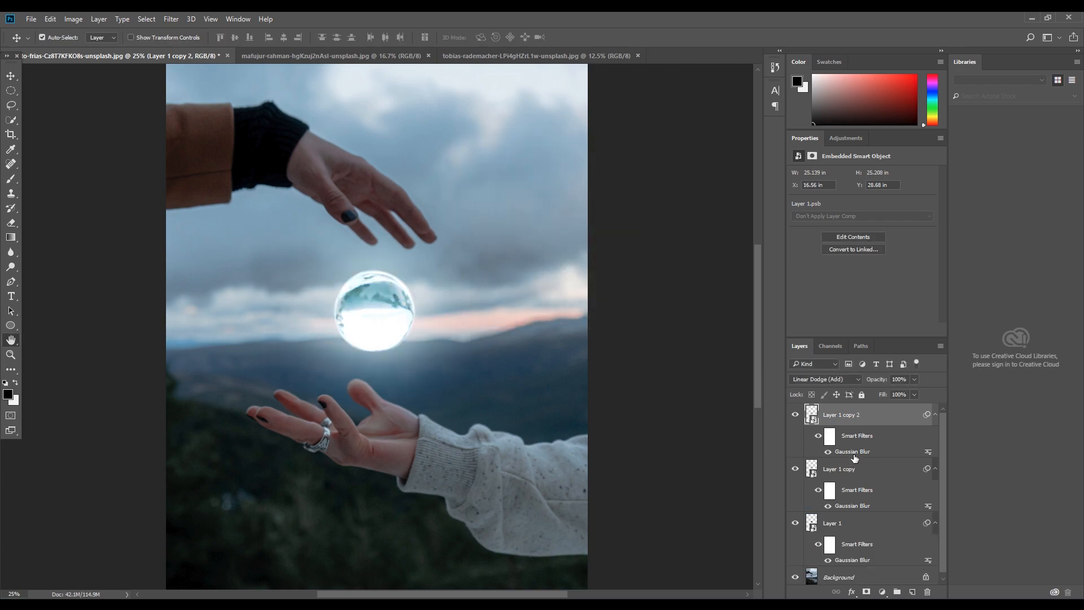
pyautogui.write('500')
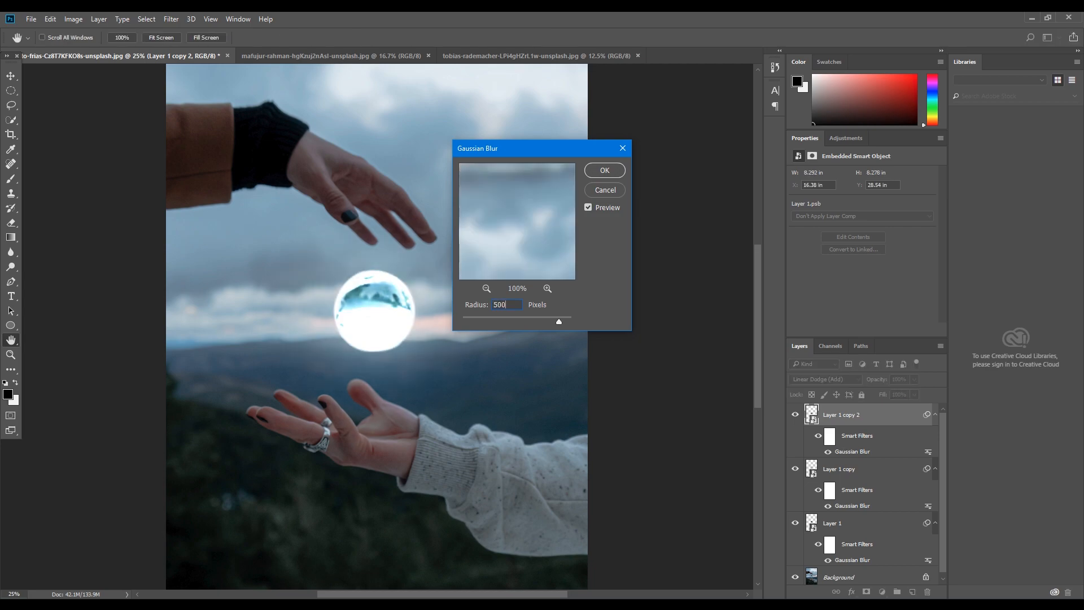
pyautogui.press('Return')
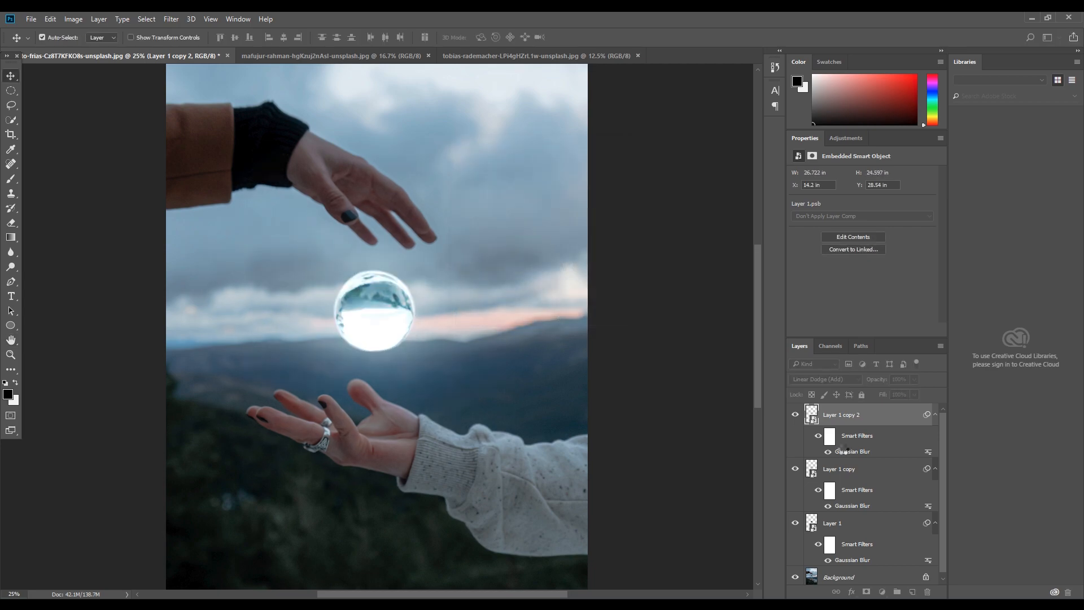
# Group the three blurred ball layers together
pyautogui.keyDown('shift'); pyautogui.click(862, 480); pyautogui.keyUp('shift')
pyautogui.keyDown('shift'); pyautogui.click(858, 522); pyautogui.keyUp('shift')
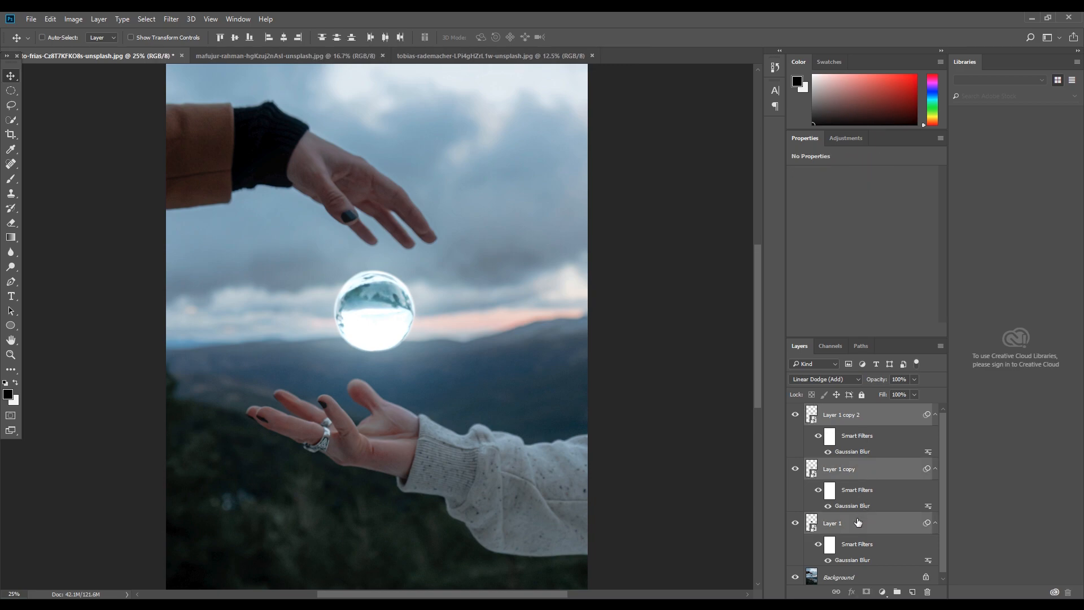
pyautogui.hotkey('ctrl', 'g')
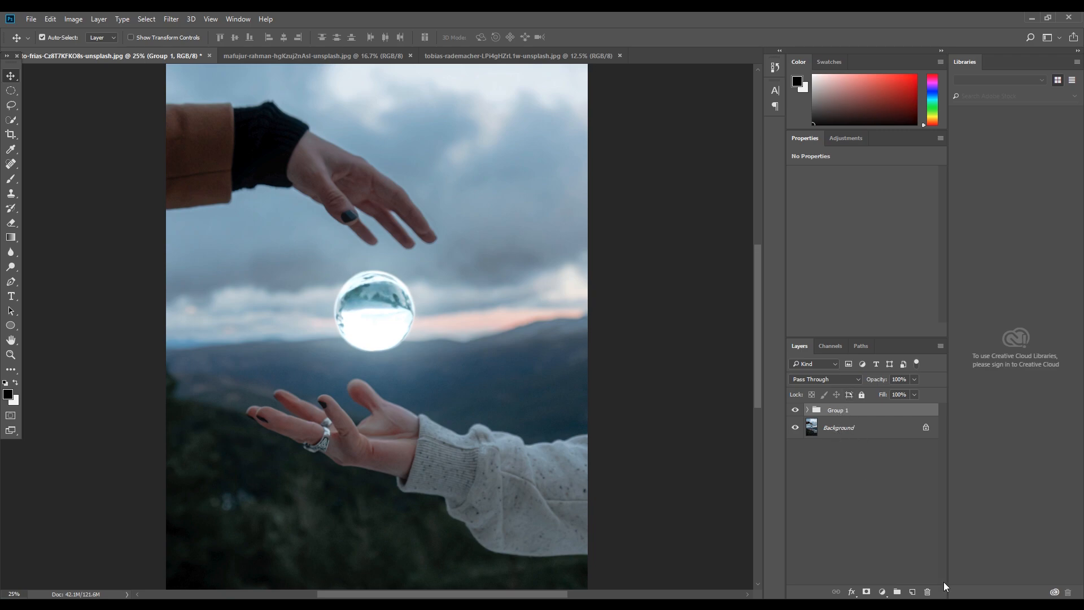
# Add a Hue/Saturation adjustment layer clipped to the ball group and enable Colorize
pyautogui.click(882, 592)
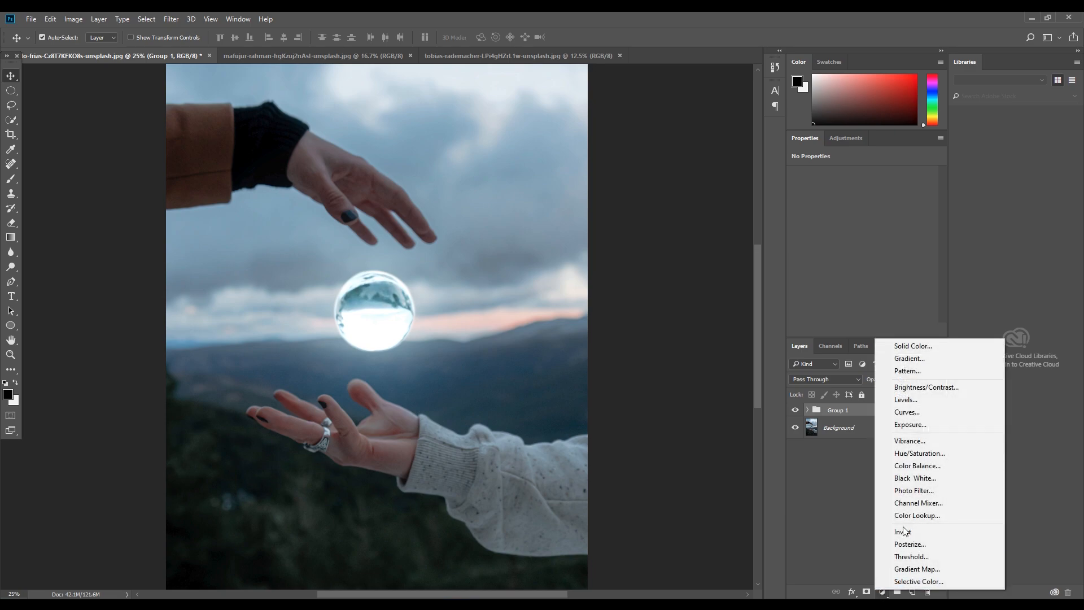
pyautogui.click(924, 455)
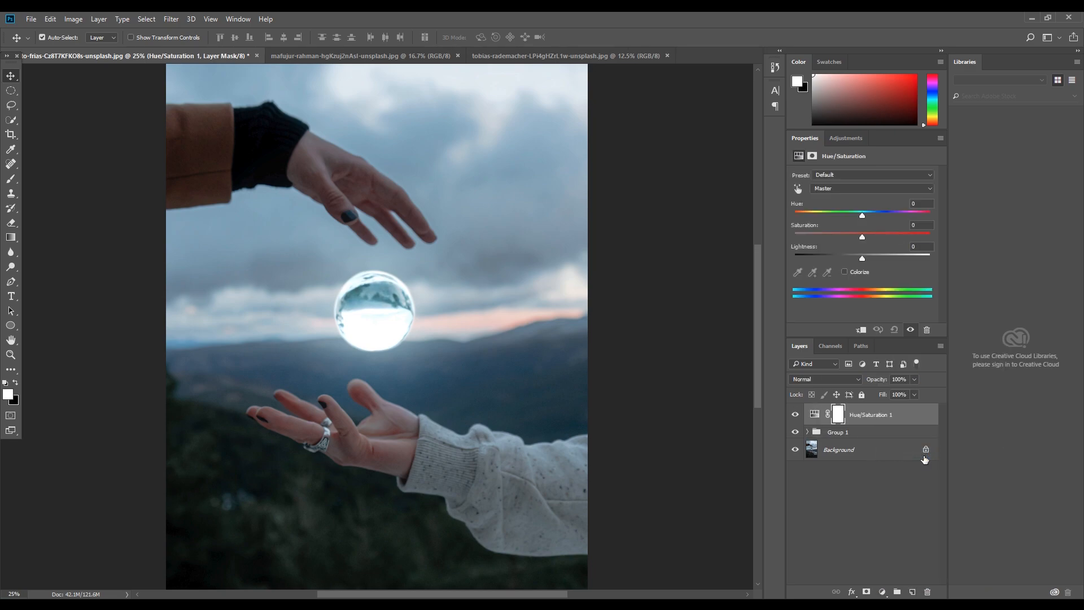
pyautogui.click(861, 329)
pyautogui.click(845, 272)
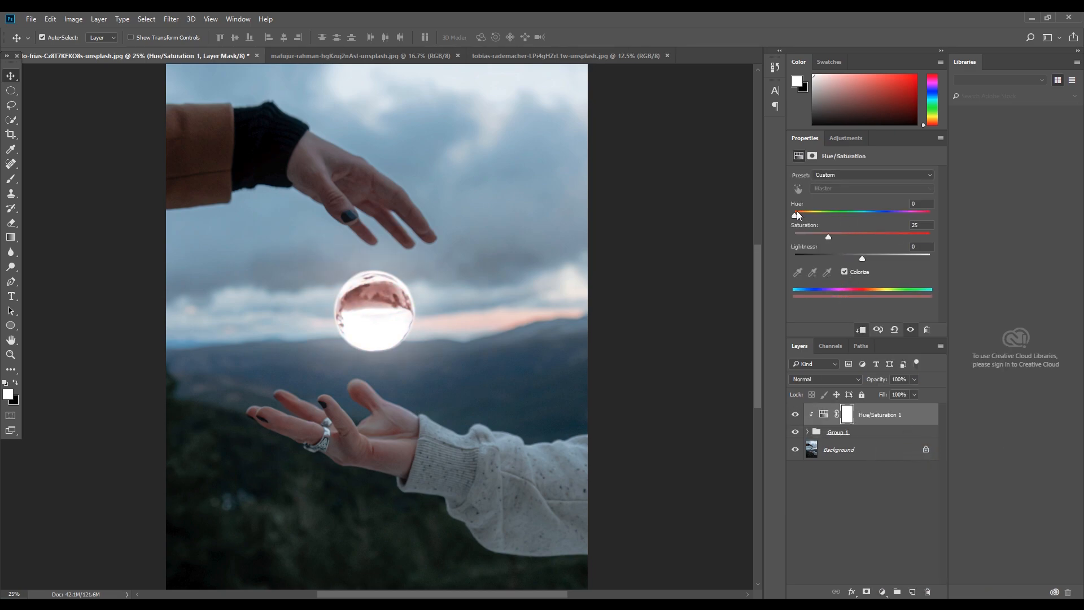
# Colour the ball's glow orange with Hue 36, Saturation 75 and Lightness -4 in the Hue/Saturation adjustment
pyautogui.moveTo(796, 212); pyautogui.dragTo(808, 215)
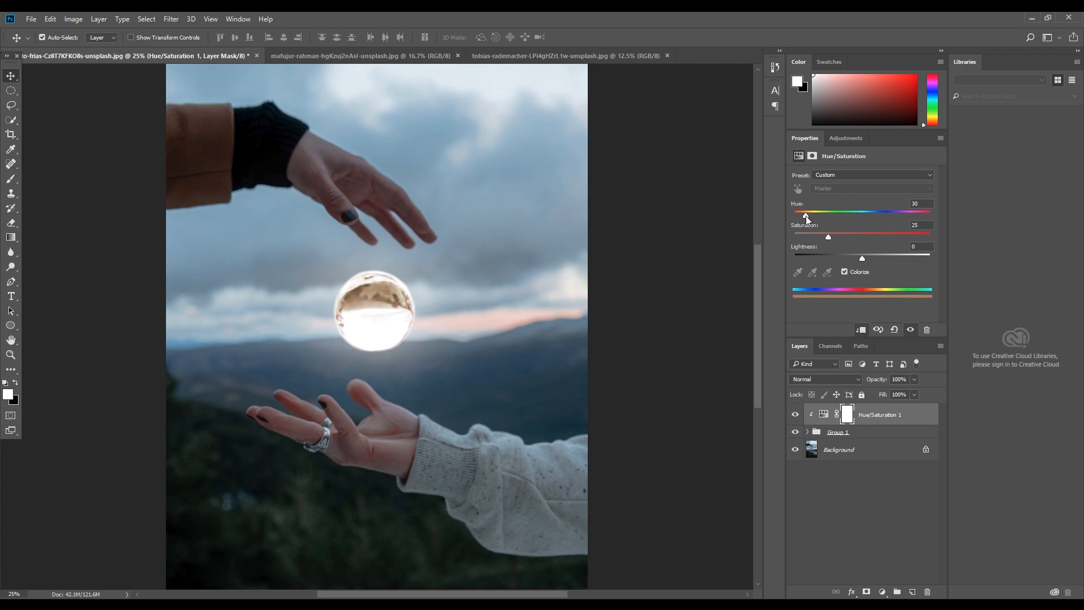
pyautogui.click(907, 236)
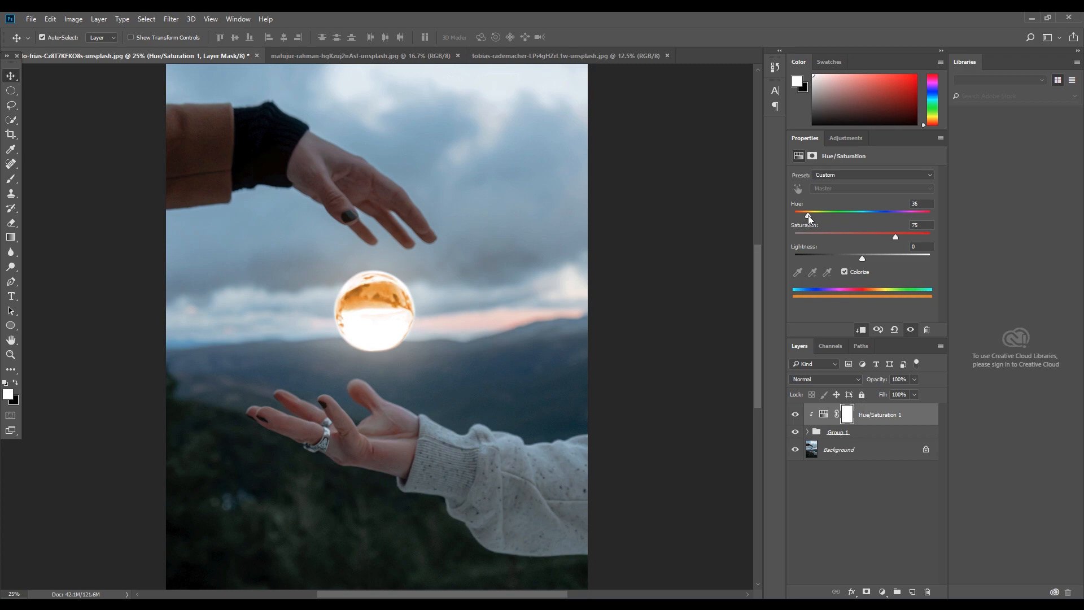
pyautogui.moveTo(866, 257); pyautogui.dragTo(859, 255)
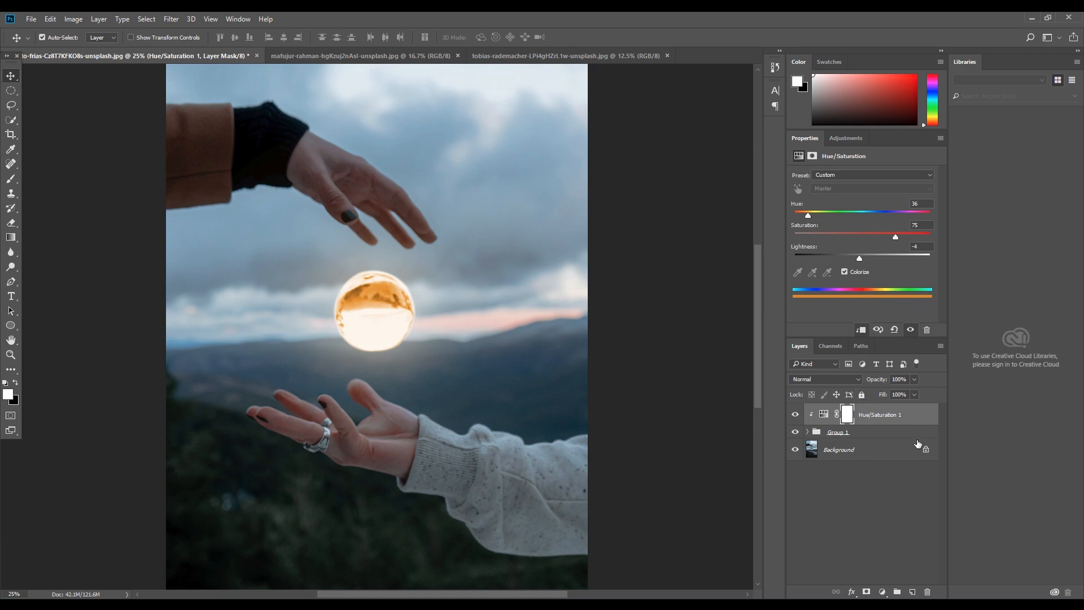
pyautogui.click(890, 534)
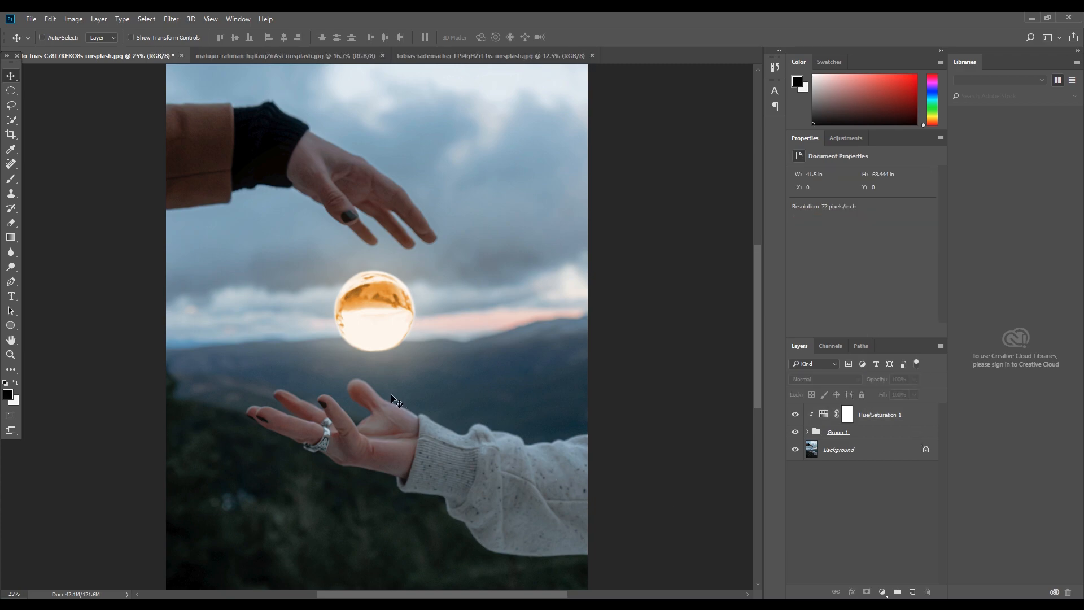
pyautogui.hotkey('ctrl', '-')
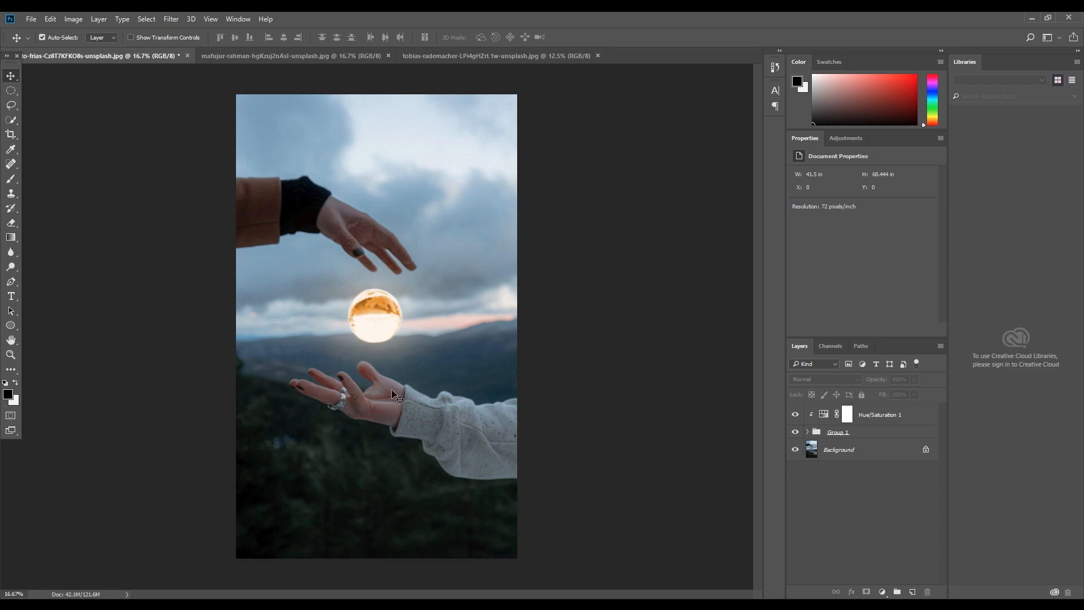
# Select the upper hand and its sleeve on the Background layer with the Quick Selection tool and copy them onto a new layer
pyautogui.click(872, 417)
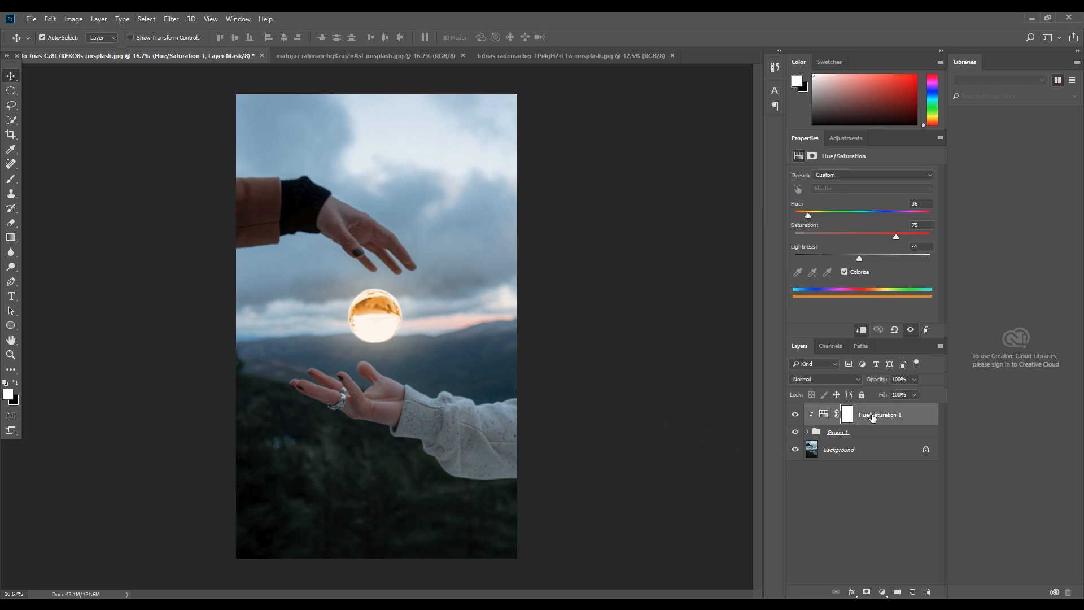
pyautogui.press('b')
pyautogui.click(857, 449)
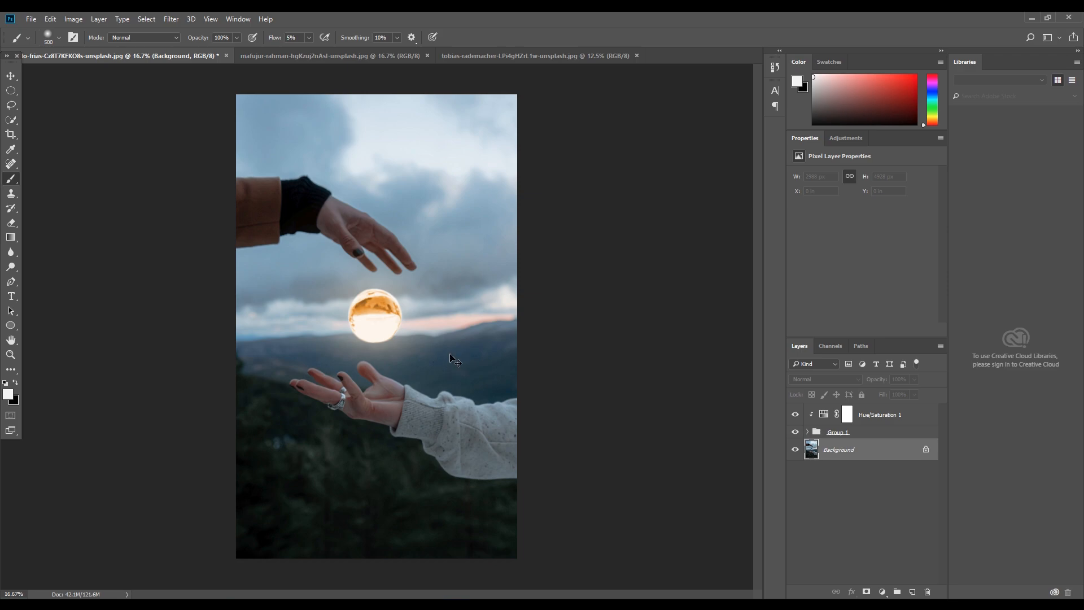
pyautogui.hotkey('ctrl', '+')
pyautogui.hotkey('ctrl', '+')
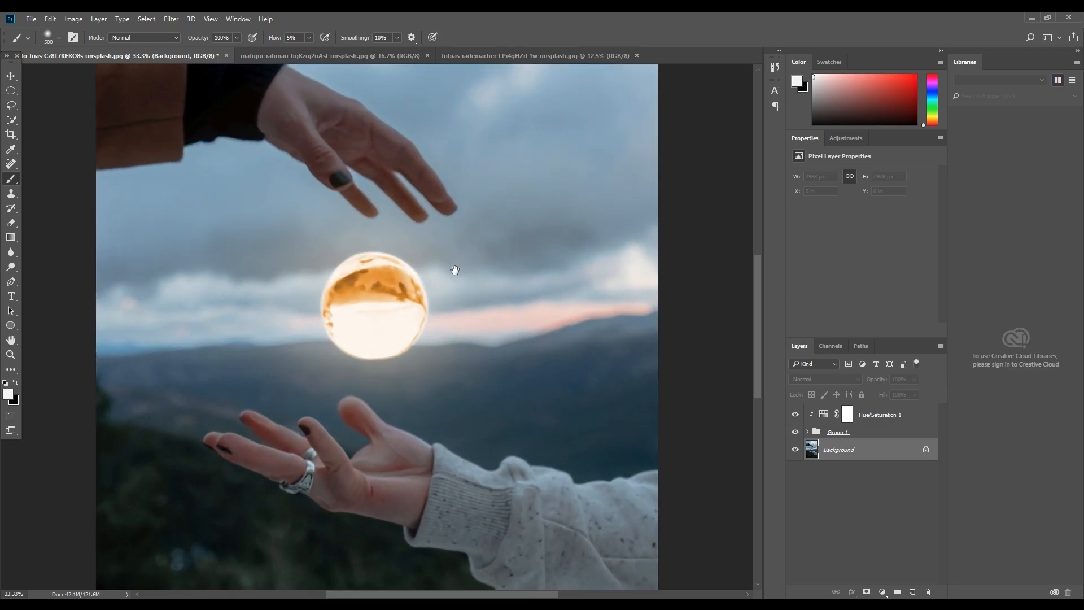
pyautogui.moveTo(468, 202); pyautogui.dragTo(478, 320)
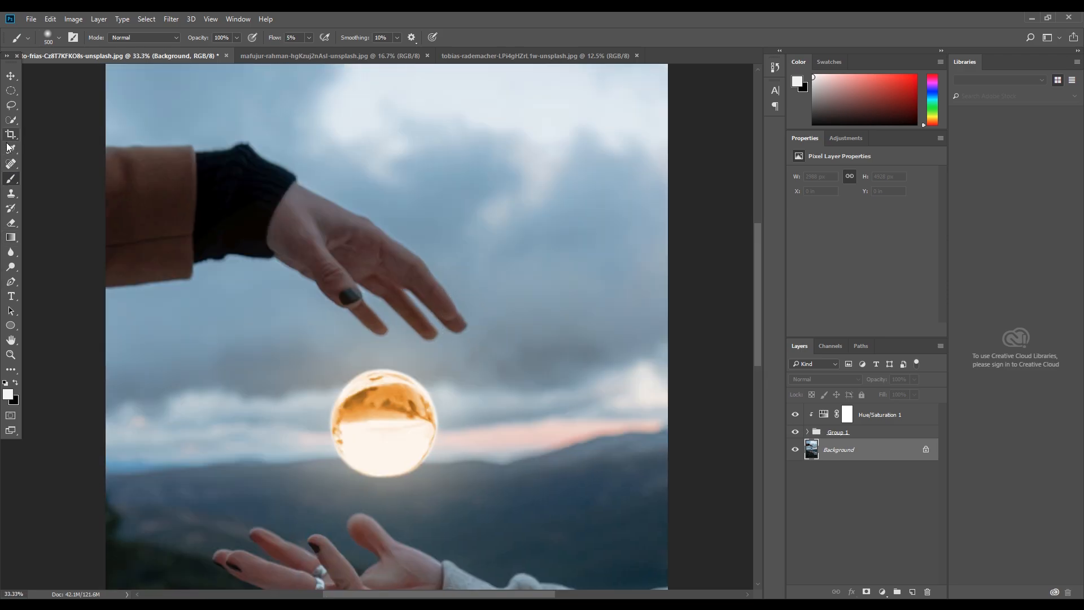
pyautogui.click(13, 125)
pyautogui.moveTo(115, 191)
pyautogui.mouseDown()
pyautogui.moveTo(282, 219)
pyautogui.moveTo(403, 267)
pyautogui.mouseUp()
pyautogui.moveTo(343, 296); pyautogui.dragTo(365, 315)
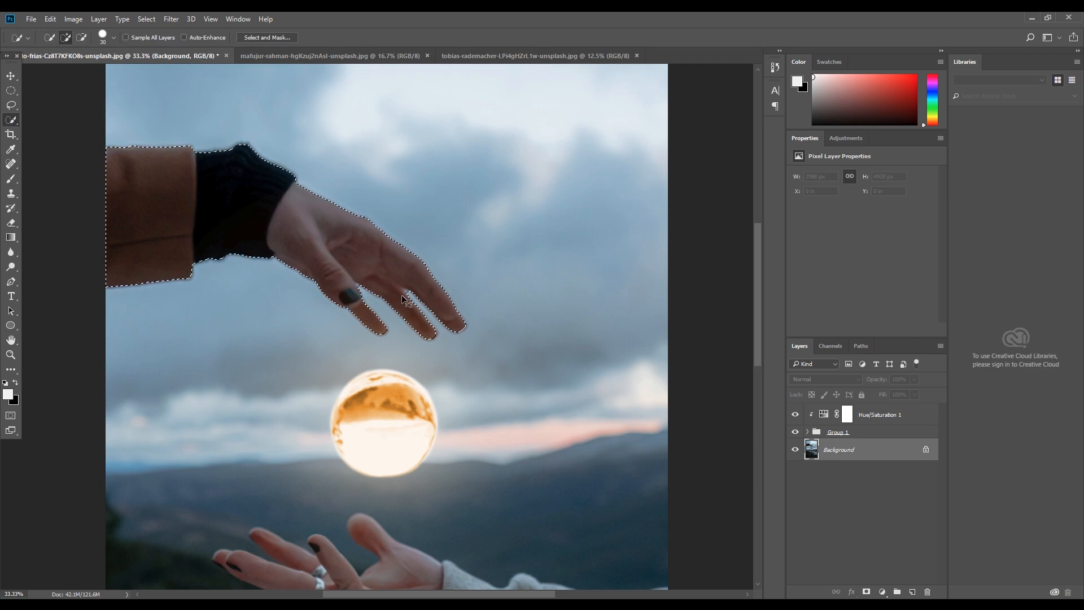
pyautogui.hotkey('ctrl', 'j')
pyautogui.scroll(-3, 284, 349)
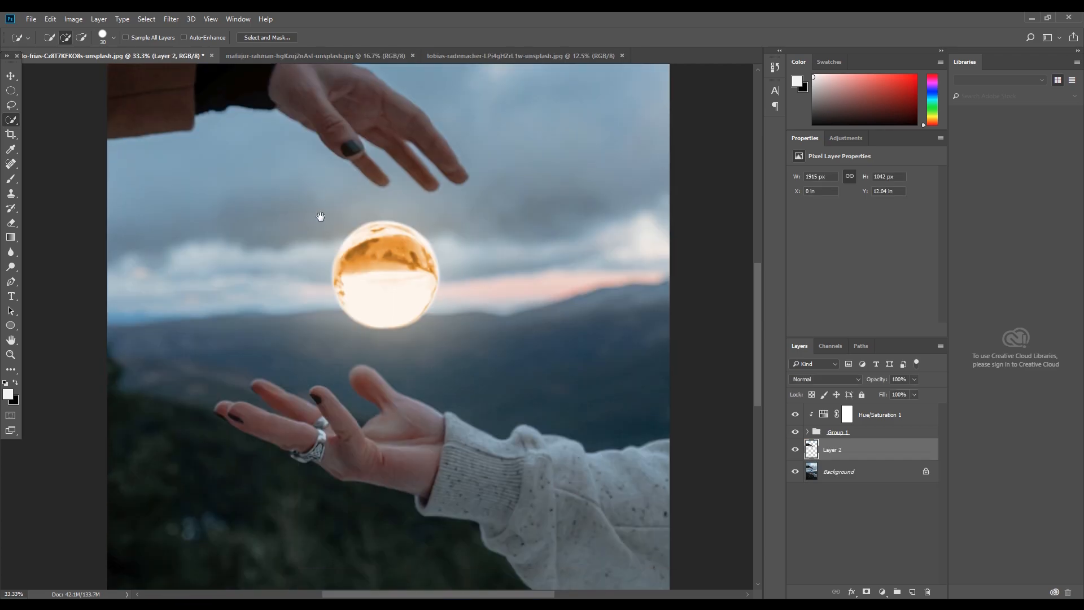
# Select the lower hand and its sleeve on the Background layer with the Quick Selection tool and copy them onto a new layer
pyautogui.hotkey('alt', '[')
pyautogui.moveTo(236, 410); pyautogui.dragTo(606, 490)
pyautogui.click(377, 376)
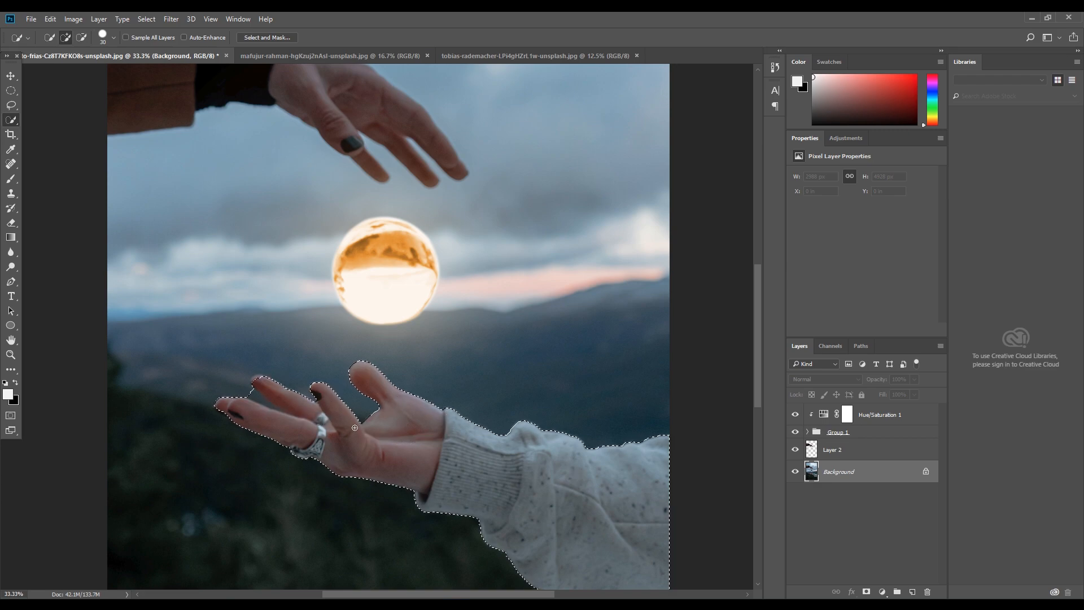
pyautogui.moveTo(266, 384); pyautogui.dragTo(253, 380)
pyautogui.keyDown('alt'); pyautogui.moveTo(246, 394); pyautogui.dragTo(282, 410); pyautogui.keyUp('alt')
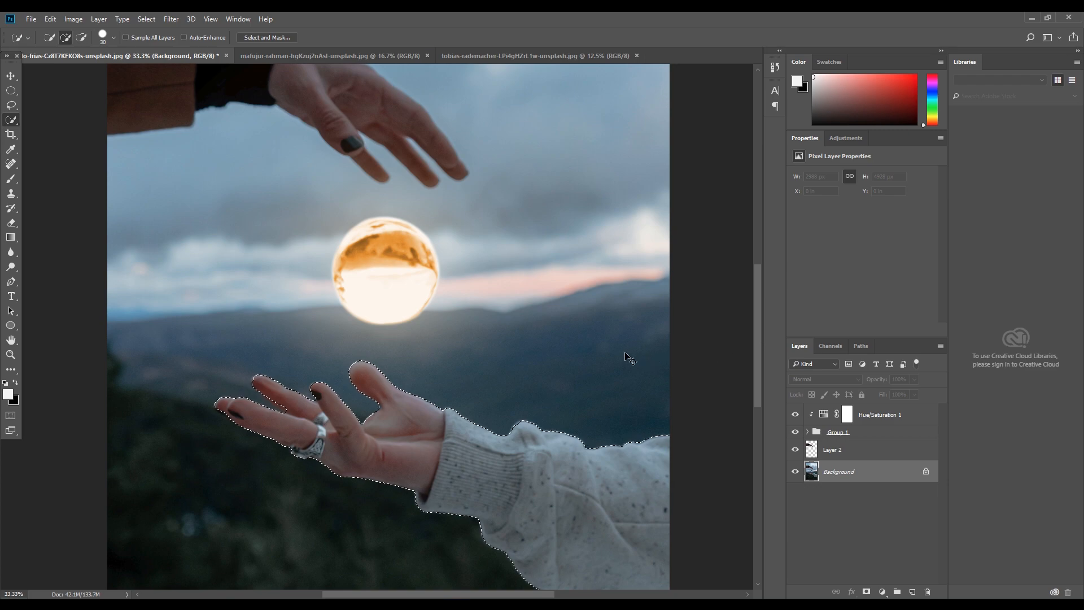
pyautogui.hotkey('ctrl', 'j')
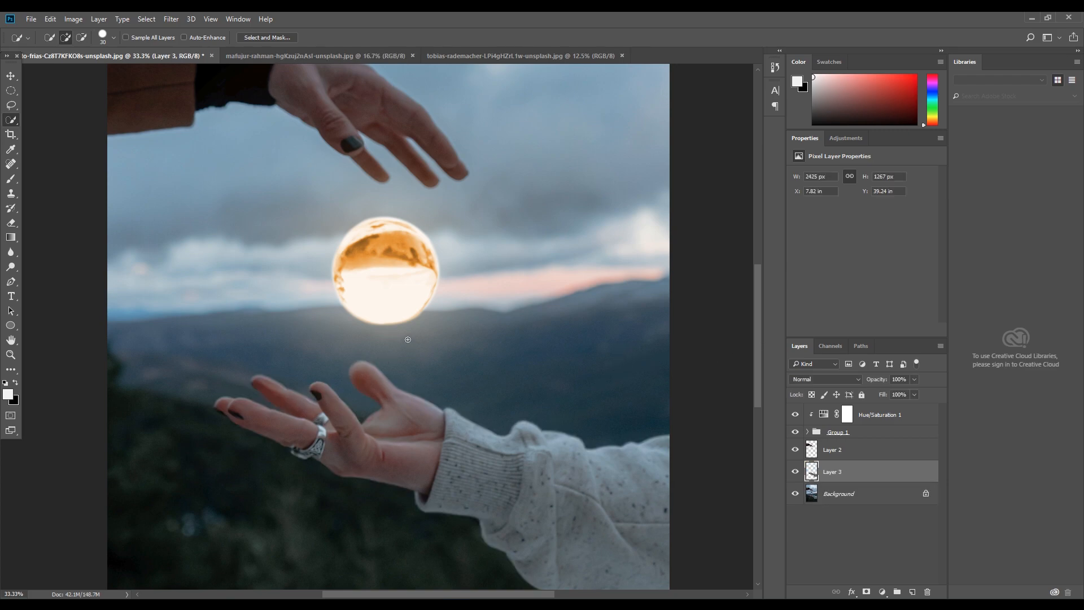
# Bring the fire image from the second open document into the hands composition with the Move tool
pyautogui.hotkey('ctrl', '-')
pyautogui.hotkey('ctrl', '-')
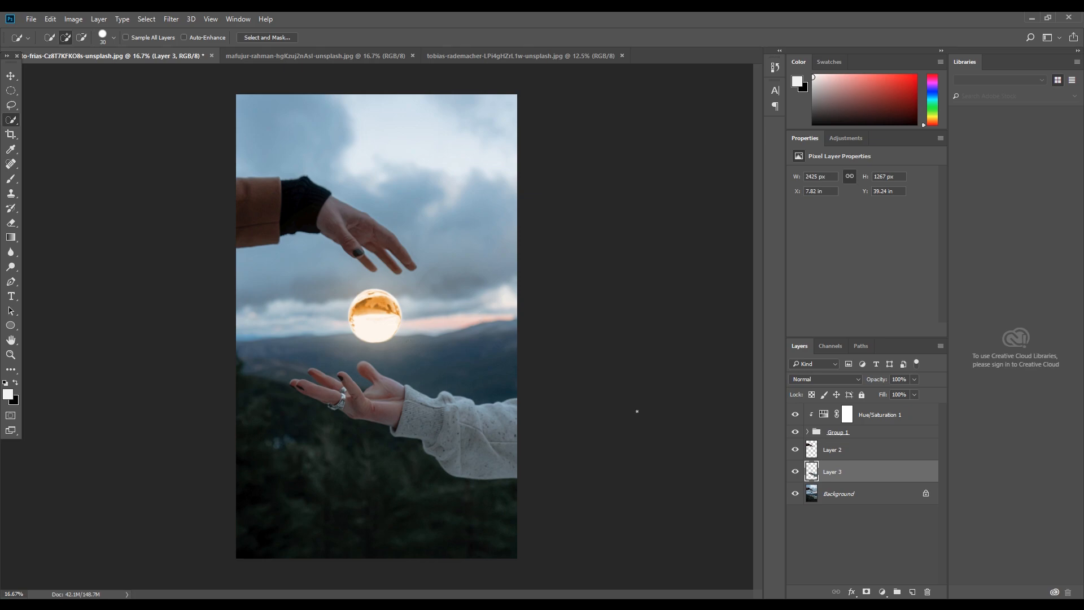
pyautogui.click(11, 74)
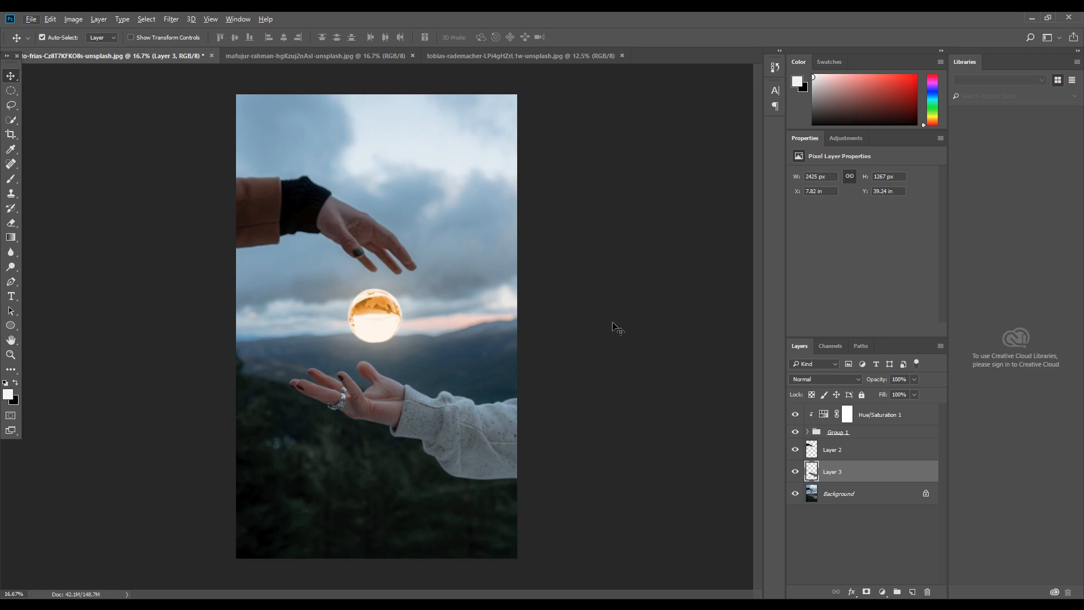
pyautogui.click(357, 57)
pyautogui.moveTo(395, 317); pyautogui.dragTo(420, 343)
# Set the fire layer's blend mode to Linear Dodge (Add), and place it at the top of the stack with the flames over the ball
pyautogui.click(835, 377)
pyautogui.click(819, 463)
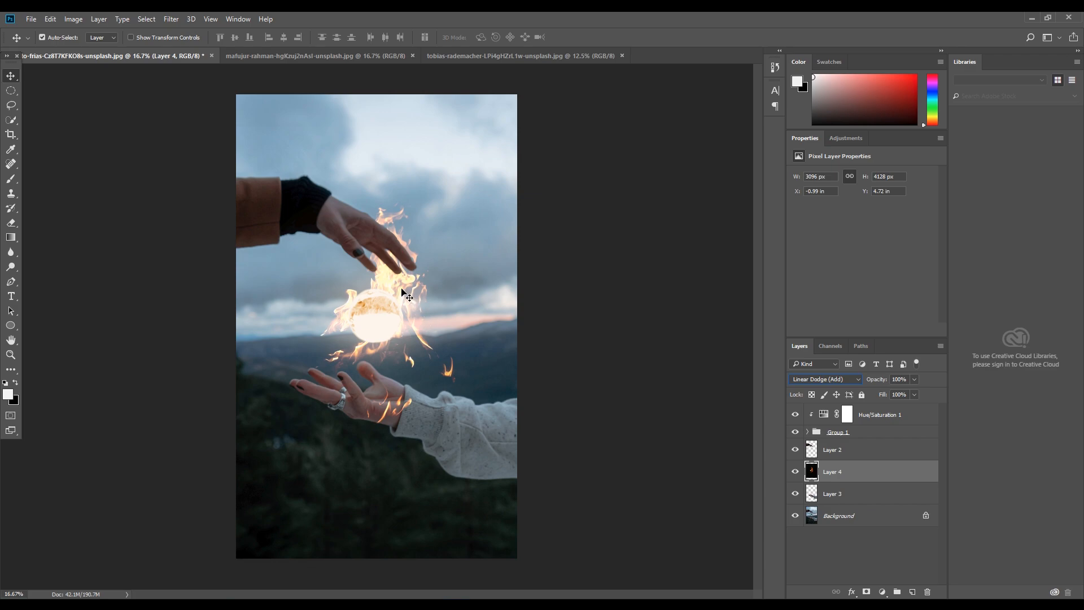
pyautogui.moveTo(839, 473); pyautogui.dragTo(869, 408)
pyautogui.moveTo(402, 303); pyautogui.dragTo(377, 319)
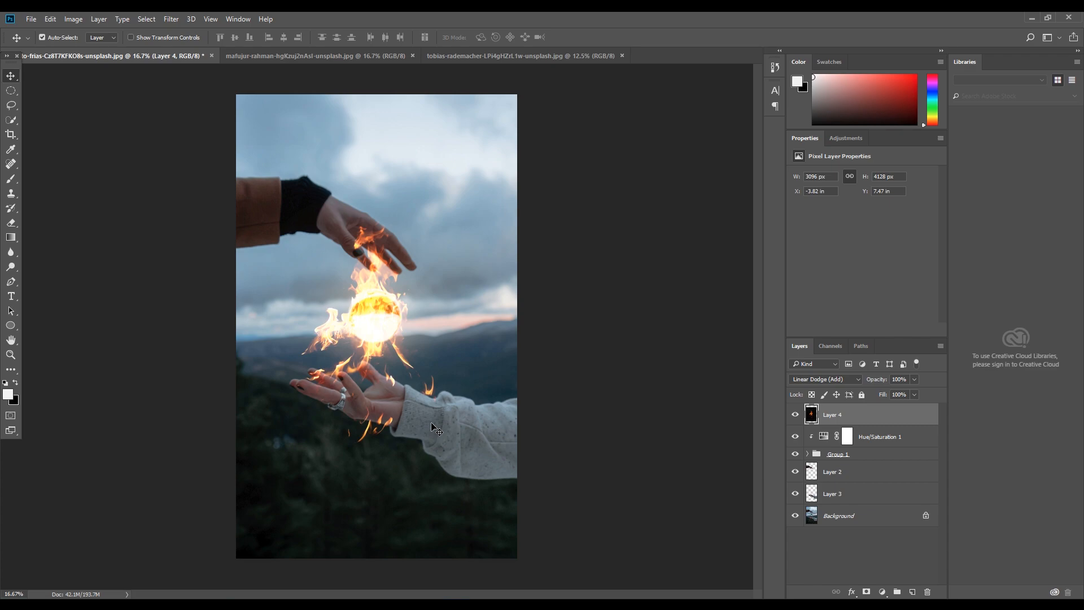
# Paint out the stray flames around the ball and both hands on the fire layer with a black brush at 100% flow
pyautogui.click(12, 180)
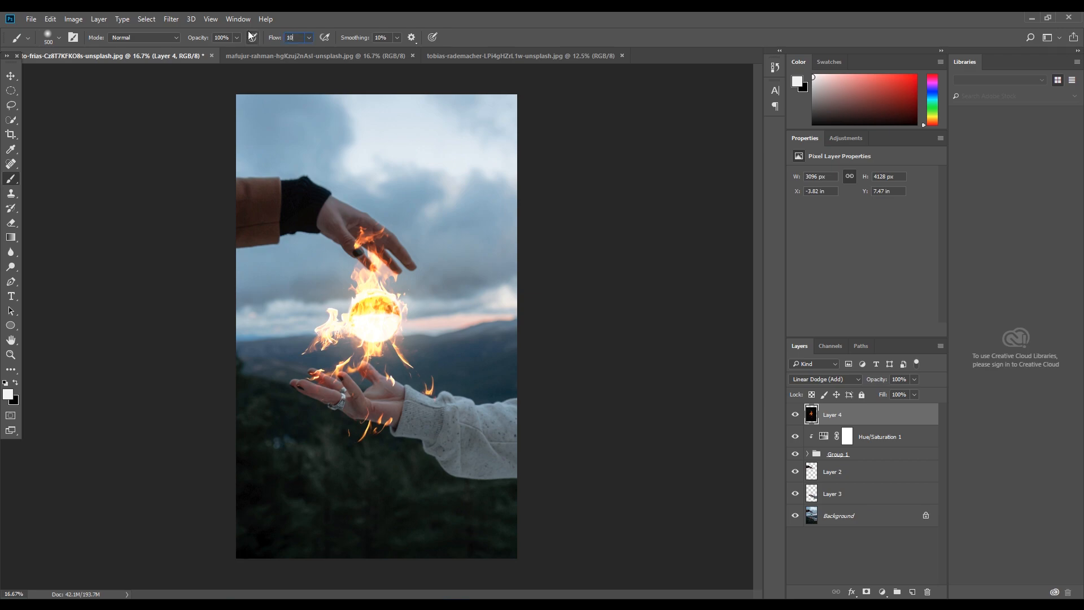
pyautogui.write('0')
pyautogui.press('Return')
pyautogui.click(16, 383)
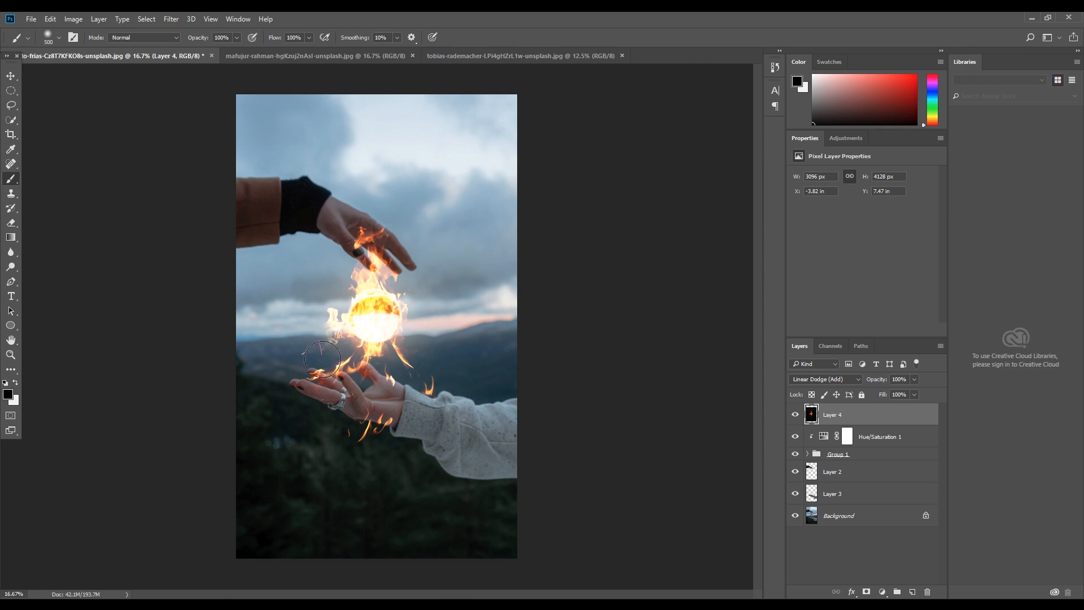
pyautogui.moveTo(388, 419)
pyautogui.mouseDown()
pyautogui.moveTo(479, 462)
pyautogui.moveTo(360, 372)
pyautogui.moveTo(438, 381)
pyautogui.mouseUp()
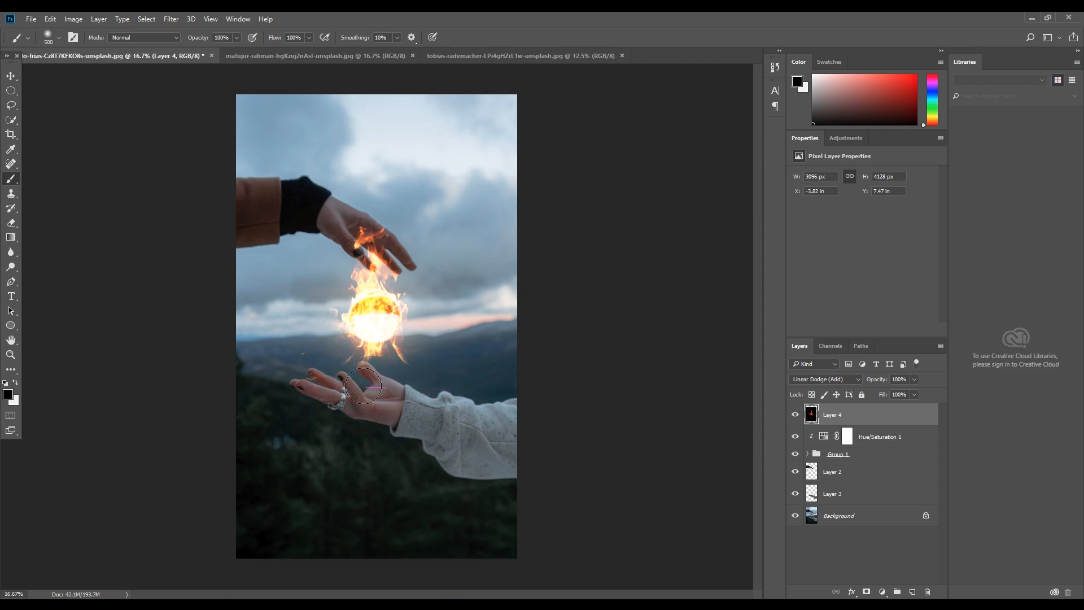
pyautogui.moveTo(356, 352)
pyautogui.mouseDown()
pyautogui.moveTo(402, 355)
pyautogui.moveTo(350, 366)
pyautogui.mouseUp()
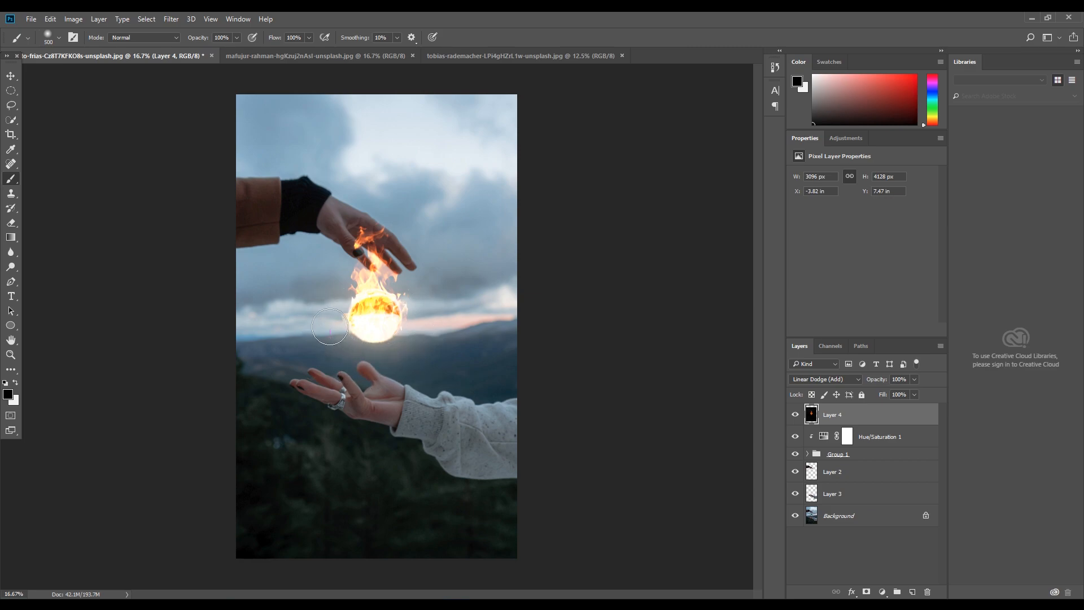
pyautogui.moveTo(362, 227)
pyautogui.mouseDown()
pyautogui.moveTo(386, 229)
pyautogui.moveTo(340, 238)
pyautogui.moveTo(372, 224)
pyautogui.moveTo(418, 229)
pyautogui.mouseUp()
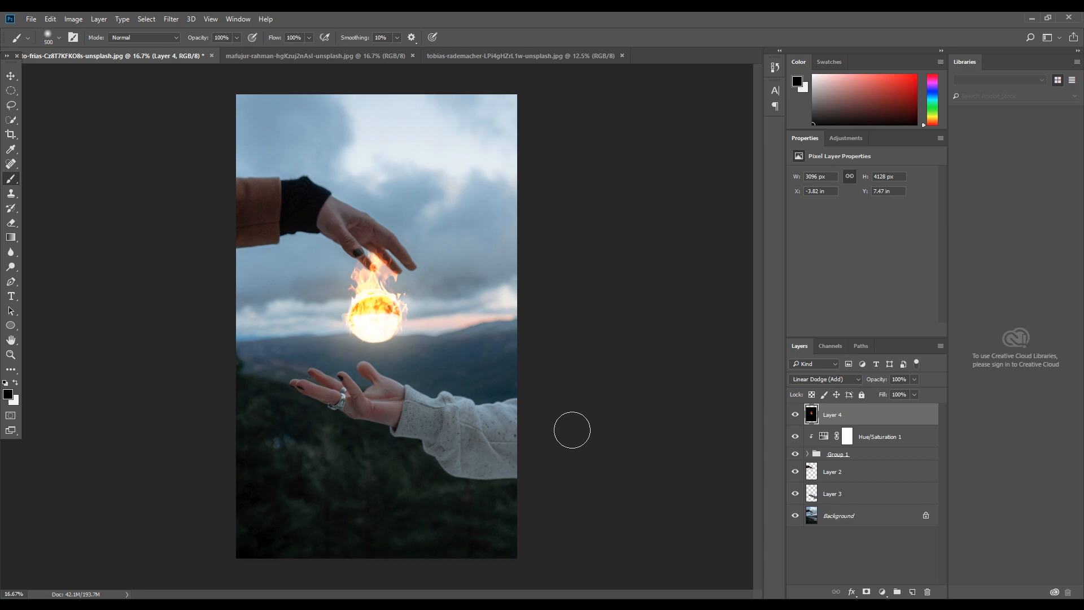
# Duplicate the Hue/Saturation 1 adjustment, place the copy between Layer 2 and Layer 3, and invert its mask
pyautogui.click(921, 447)
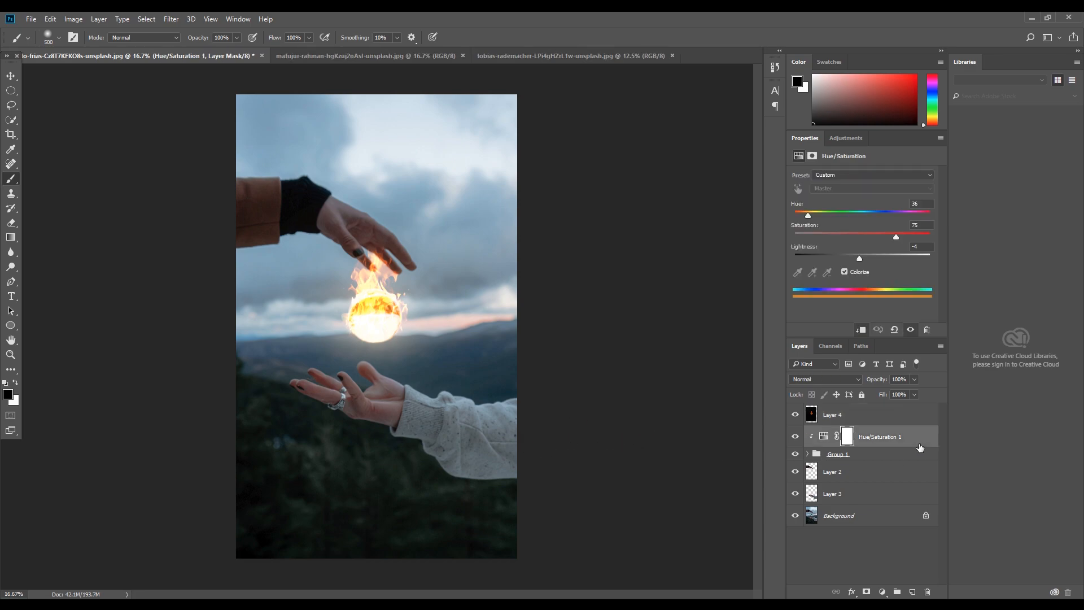
pyautogui.hotkey('ctrl', 'j')
pyautogui.moveTo(882, 437); pyautogui.dragTo(879, 498)
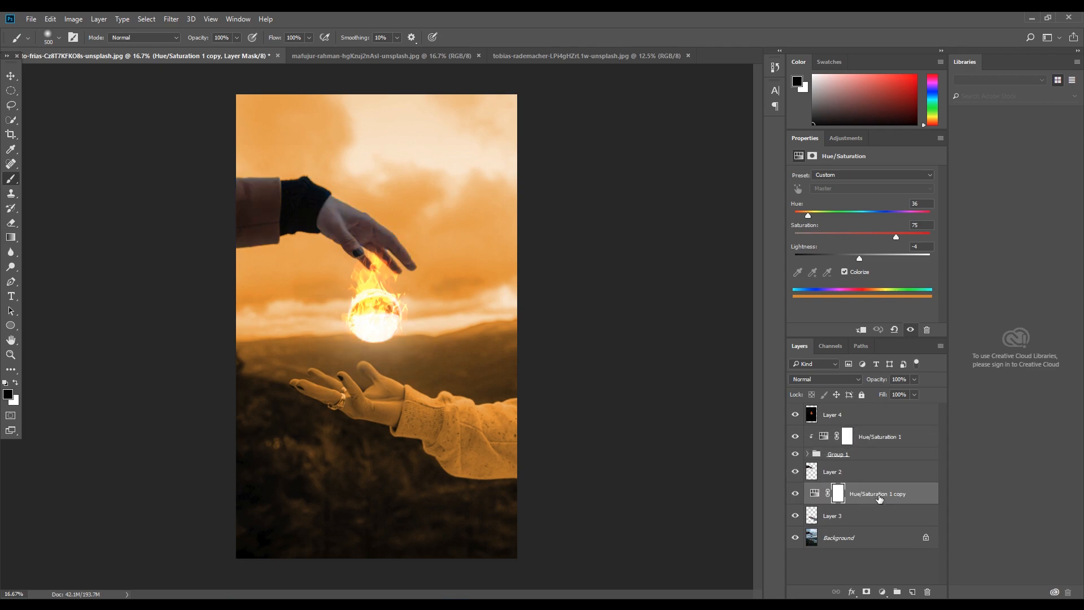
pyautogui.hotkey('ctrl', 'i')
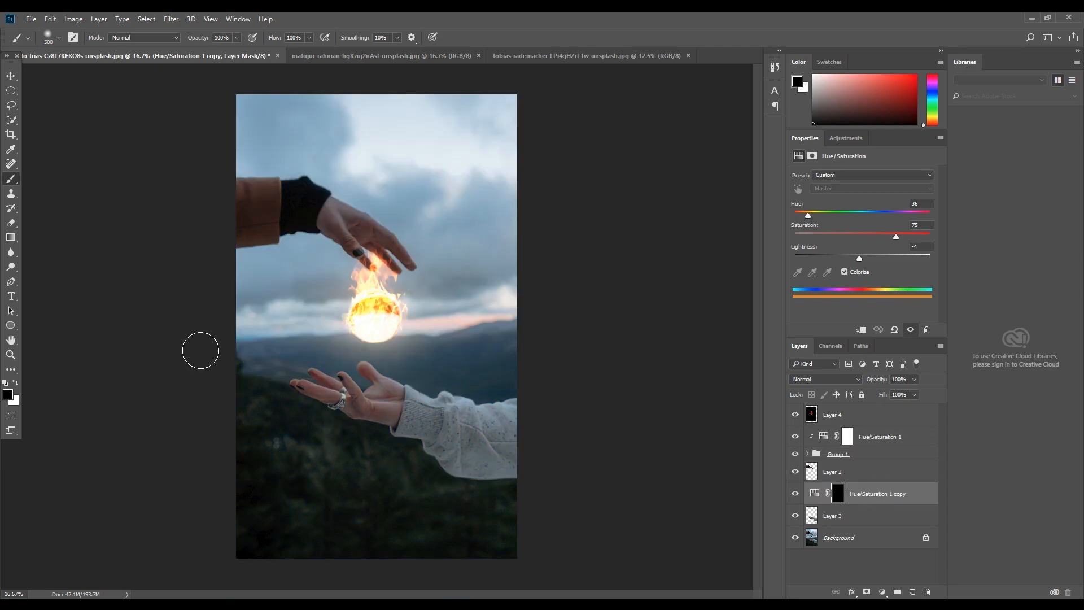
# Reveal the orange tint over the lower hand by painting the copied adjustment's mask with a soft white brush at 5% flow
pyautogui.click(300, 38)
pyautogui.press('[')
pyautogui.press('[')
pyautogui.press('[')
pyautogui.press('[')
pyautogui.press('[')
pyautogui.click(15, 383)
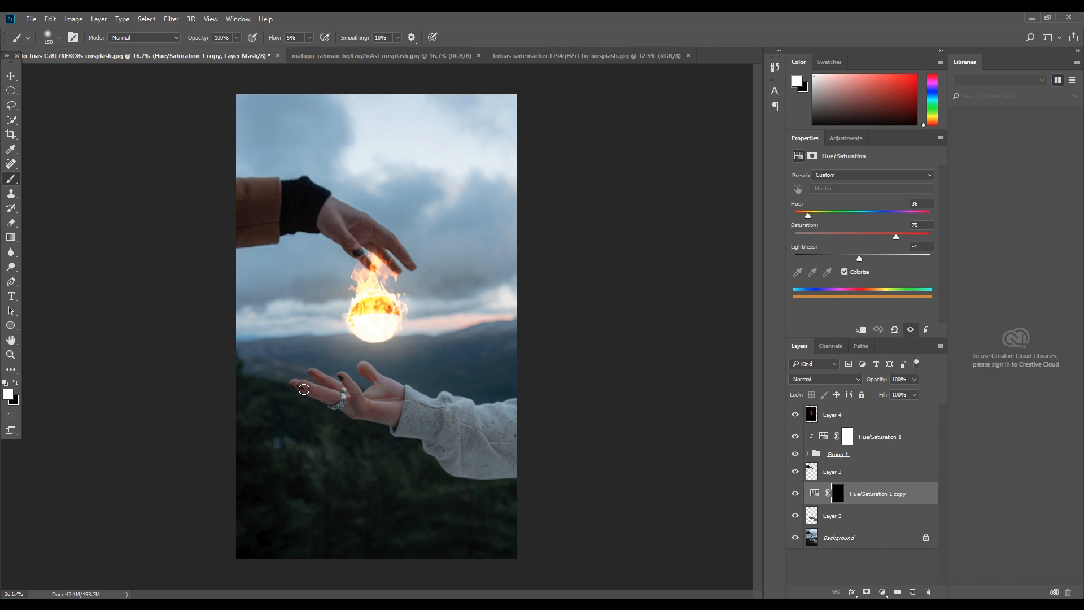
pyautogui.moveTo(327, 393)
pyautogui.mouseDown()
pyautogui.moveTo(299, 384)
pyautogui.moveTo(347, 398)
pyautogui.moveTo(338, 396)
pyautogui.moveTo(387, 388)
pyautogui.moveTo(350, 400)
pyautogui.moveTo(383, 385)
pyautogui.moveTo(378, 397)
pyautogui.moveTo(389, 388)
pyautogui.moveTo(364, 363)
pyautogui.moveTo(388, 394)
pyautogui.moveTo(381, 378)
pyautogui.moveTo(401, 390)
pyautogui.moveTo(399, 408)
pyautogui.moveTo(404, 387)
pyautogui.moveTo(389, 409)
pyautogui.moveTo(315, 370)
pyautogui.moveTo(338, 387)
pyautogui.moveTo(374, 379)
pyautogui.moveTo(403, 392)
pyautogui.moveTo(396, 407)
pyautogui.moveTo(308, 377)
pyautogui.moveTo(369, 401)
pyautogui.mouseUp()
pyautogui.press(']')
pyautogui.press(']')
pyautogui.press(']')
pyautogui.press(']')
pyautogui.press(']')
pyautogui.press('[')
pyautogui.press('[')
pyautogui.press('[')
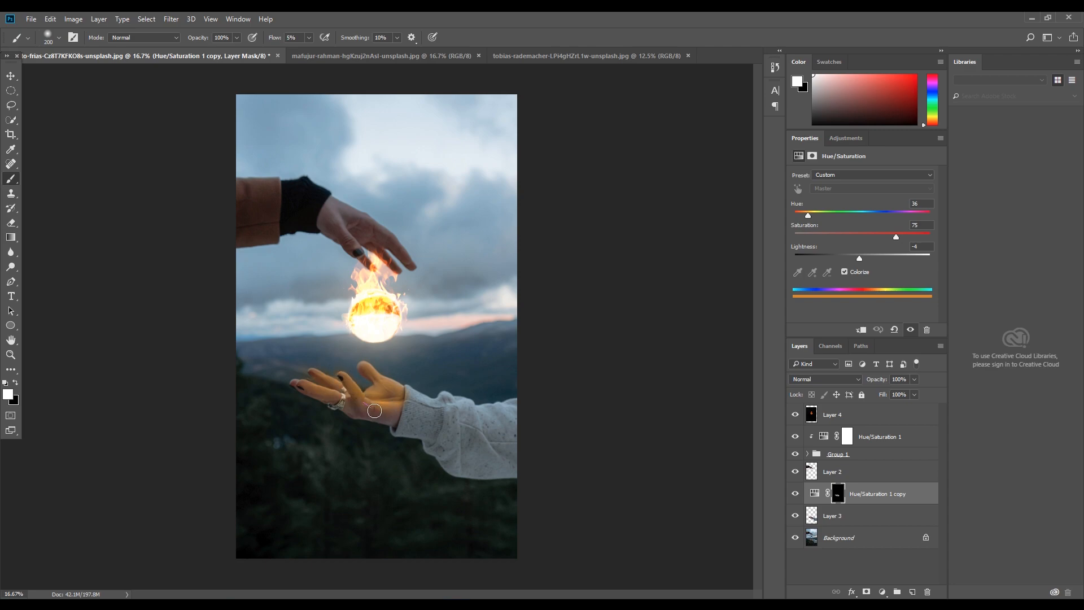
pyautogui.moveTo(289, 384)
pyautogui.mouseDown()
pyautogui.moveTo(340, 395)
pyautogui.moveTo(315, 370)
pyautogui.moveTo(379, 392)
pyautogui.moveTo(392, 414)
pyautogui.moveTo(367, 408)
pyautogui.moveTo(396, 414)
pyautogui.moveTo(369, 407)
pyautogui.moveTo(370, 365)
pyautogui.moveTo(386, 398)
pyautogui.moveTo(312, 370)
pyautogui.moveTo(339, 376)
pyautogui.mouseUp()
# Refine the lower hand's tint mask with a smaller brush of size 70, alternating between black and white
pyautogui.click(15, 382)
pyautogui.press('[')
pyautogui.press('[')
pyautogui.press('[')
pyautogui.press('[')
pyautogui.press('[')
pyautogui.press('[')
pyautogui.click(16, 383)
pyautogui.click(16, 383)
# Add a Hue/Saturation adjustment clipped to Layer 2, the upper hand, and enable Colorize
pyautogui.click(877, 480)
pyautogui.click(882, 591)
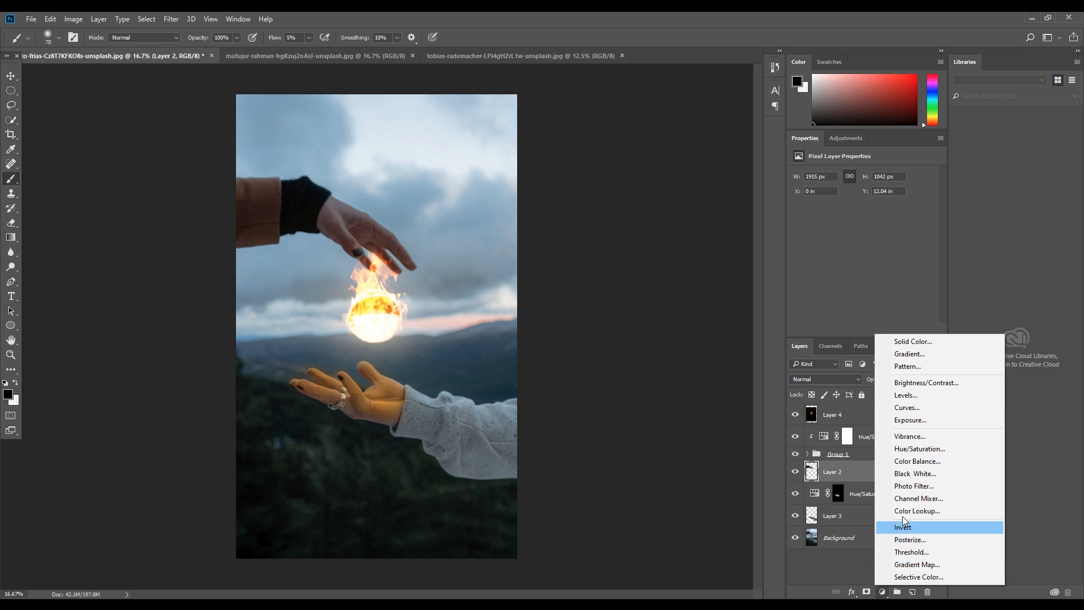
pyautogui.click(949, 448)
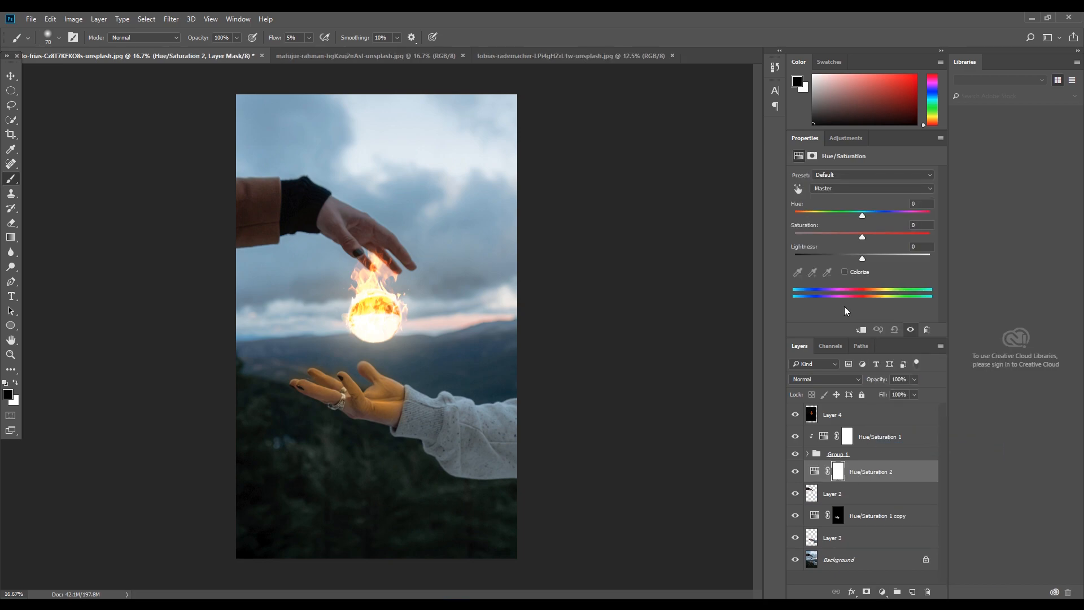
pyautogui.click(861, 328)
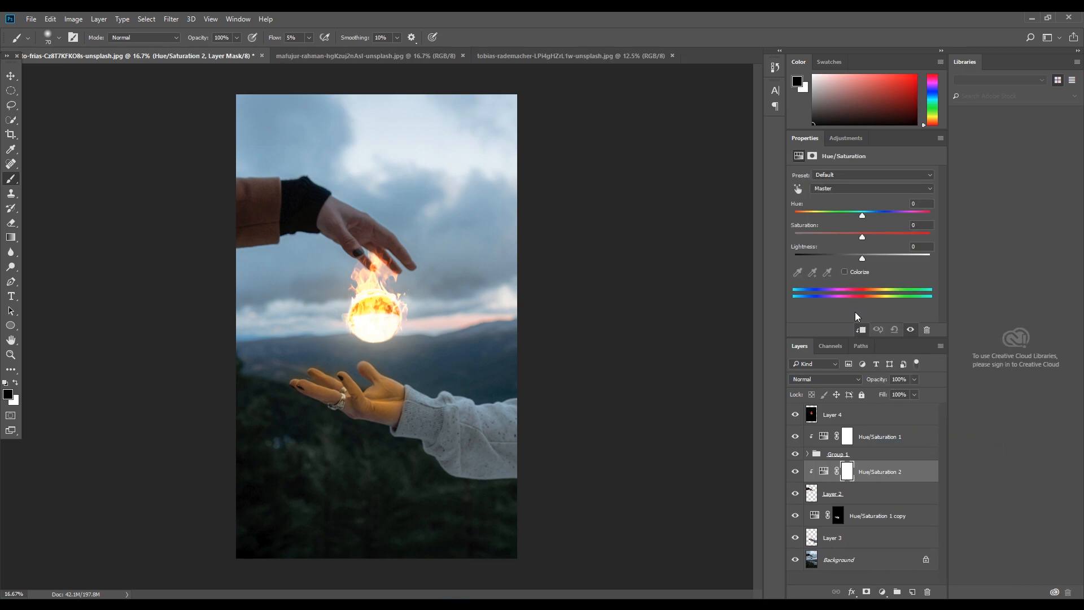
pyautogui.click(844, 272)
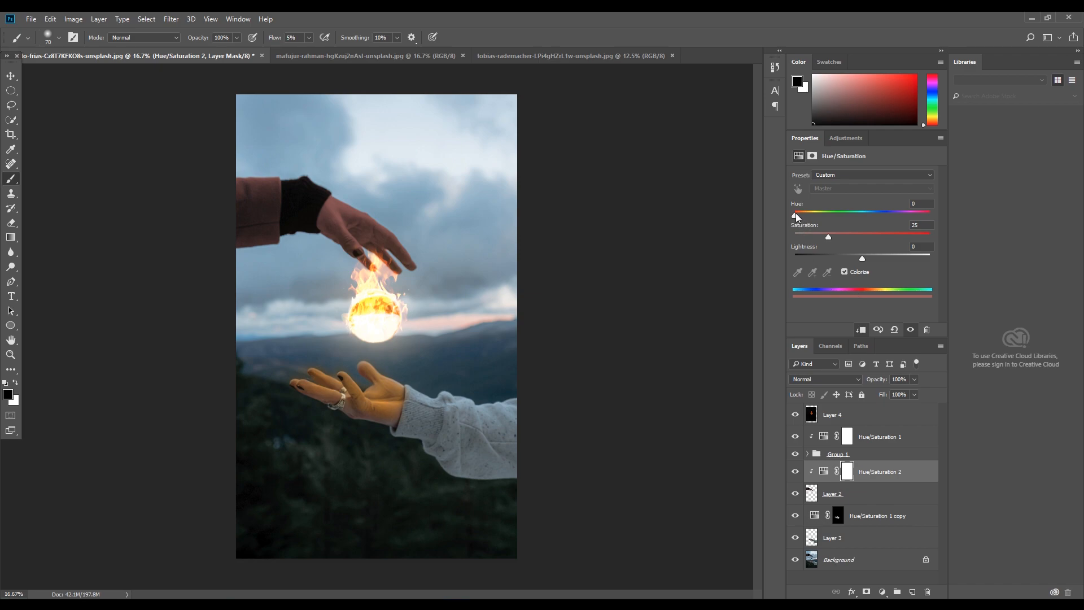
# Tint the upper hand orange with Hue 26, Saturation 81 and Lightness 0
pyautogui.moveTo(796, 215); pyautogui.dragTo(805, 217)
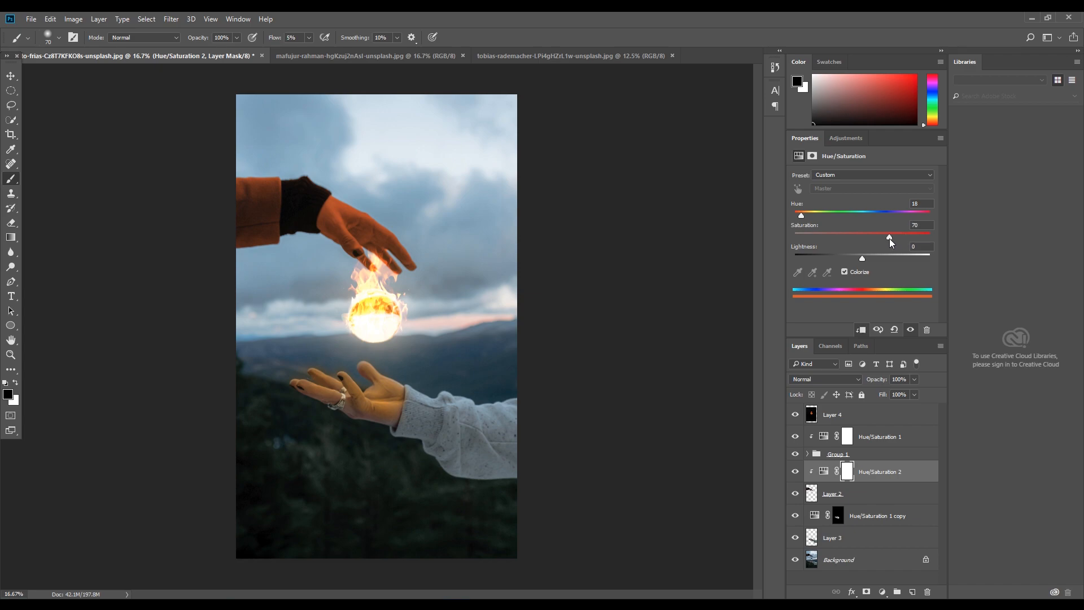
pyautogui.moveTo(803, 218); pyautogui.dragTo(804, 218)
pyautogui.moveTo(864, 260); pyautogui.dragTo(863, 253)
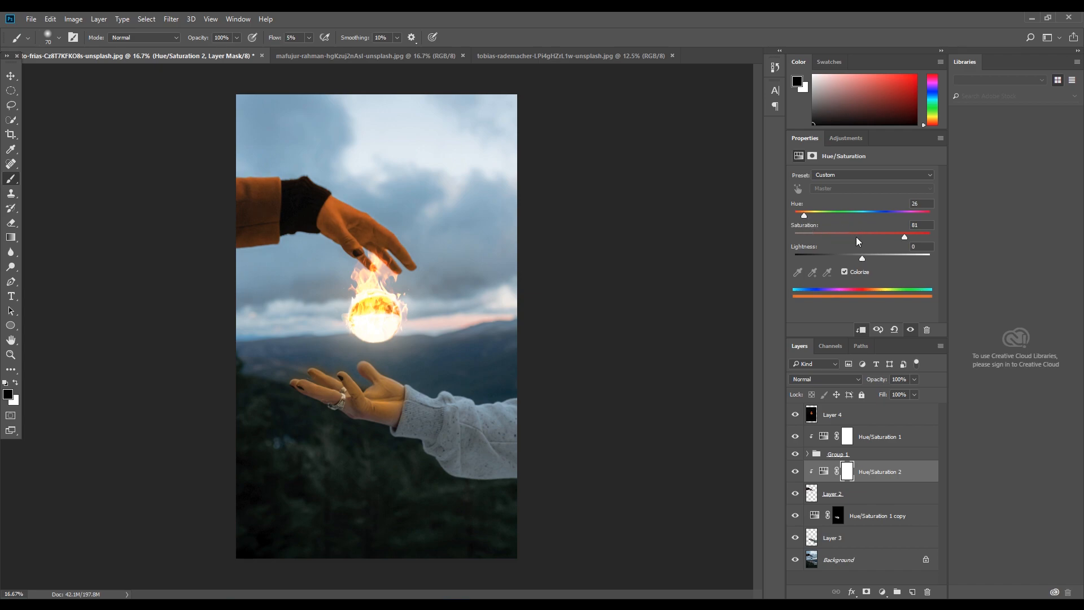
# Invert the Hue/Saturation 2 mask and paint the orange tint back over the upper hand with a white brush of size 400
pyautogui.click(847, 473)
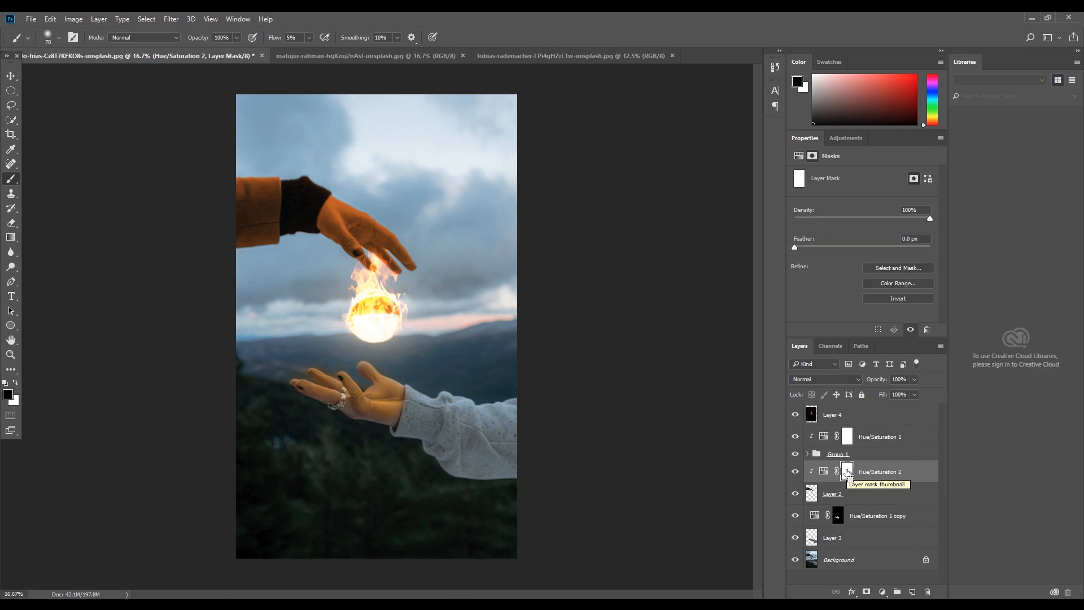
pyautogui.hotkey('ctrl', 'i')
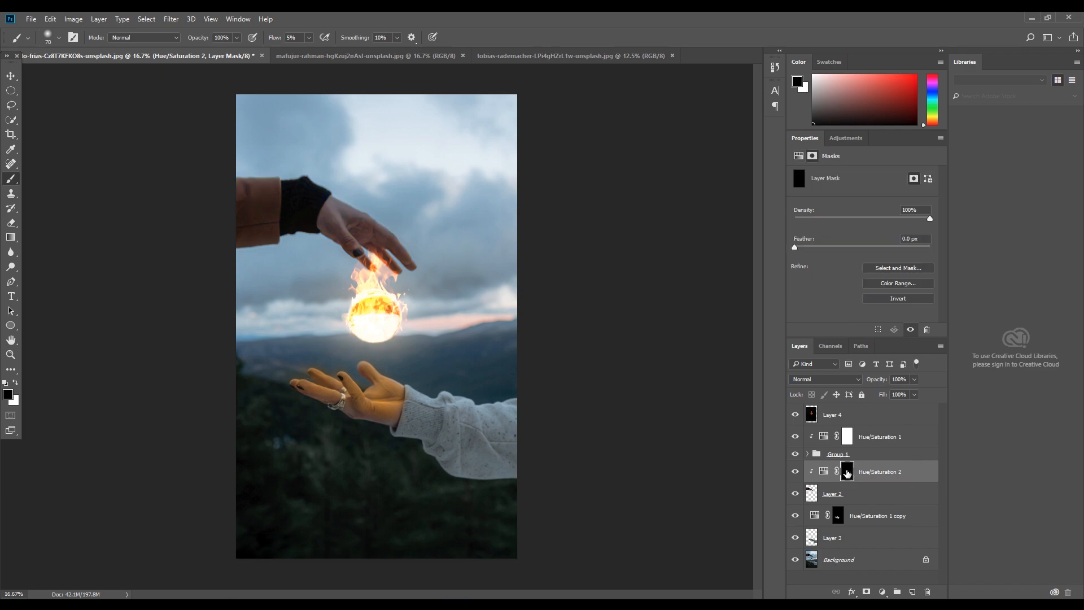
pyautogui.click(16, 383)
pyautogui.press(']')
pyautogui.press(']')
pyautogui.press(']')
pyautogui.press(']')
pyautogui.press(']')
pyautogui.press(']')
pyautogui.press(']')
pyautogui.press(']')
pyautogui.press(']')
pyautogui.press(']')
pyautogui.moveTo(348, 229)
pyautogui.mouseDown()
pyautogui.moveTo(397, 250)
pyautogui.moveTo(338, 214)
pyautogui.moveTo(353, 242)
pyautogui.moveTo(359, 235)
pyautogui.moveTo(325, 220)
pyautogui.moveTo(405, 259)
pyautogui.moveTo(322, 202)
pyautogui.moveTo(402, 255)
pyautogui.moveTo(369, 253)
pyautogui.moveTo(331, 195)
pyautogui.moveTo(363, 247)
pyautogui.moveTo(351, 249)
pyautogui.moveTo(365, 241)
pyautogui.moveTo(333, 202)
pyautogui.moveTo(324, 221)
pyautogui.moveTo(398, 243)
pyautogui.moveTo(319, 219)
pyautogui.moveTo(407, 270)
pyautogui.moveTo(347, 221)
pyautogui.moveTo(376, 248)
pyautogui.moveTo(357, 248)
pyautogui.moveTo(330, 213)
pyautogui.moveTo(359, 223)
pyautogui.moveTo(401, 264)
pyautogui.moveTo(359, 220)
pyautogui.moveTo(384, 229)
pyautogui.moveTo(407, 267)
pyautogui.moveTo(347, 231)
pyautogui.moveTo(332, 206)
pyautogui.moveTo(352, 231)
pyautogui.mouseUp()
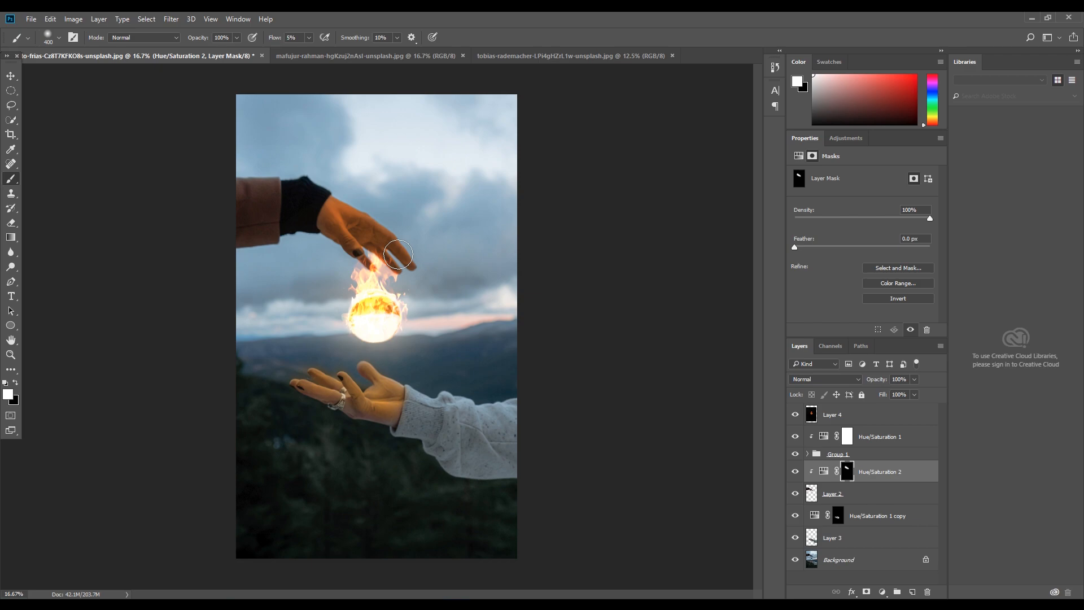
# Strengthen the orange tint on the lower hand by painting the Hue/Saturation 1 copy mask in white, raising the brush flow to 20%
pyautogui.click(840, 517)
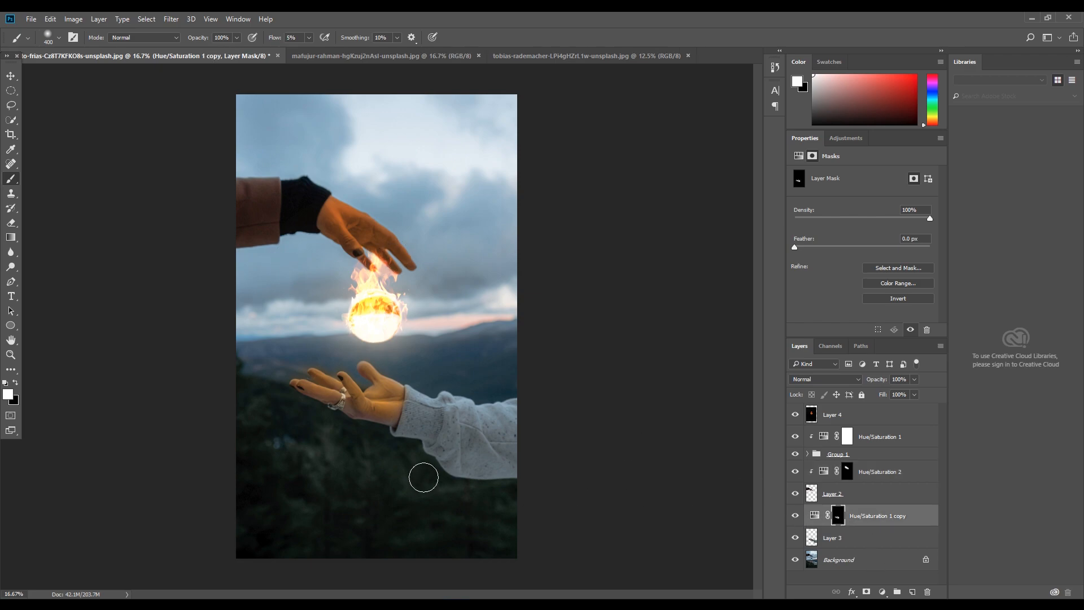
pyautogui.moveTo(346, 387)
pyautogui.mouseDown()
pyautogui.moveTo(367, 411)
pyautogui.moveTo(359, 398)
pyautogui.moveTo(386, 399)
pyautogui.mouseUp()
pyautogui.click(298, 37)
pyautogui.write('20')
pyautogui.press('Return')
pyautogui.moveTo(425, 438)
pyautogui.mouseDown()
pyautogui.moveTo(372, 423)
pyautogui.moveTo(363, 399)
pyautogui.moveTo(386, 394)
pyautogui.moveTo(360, 367)
pyautogui.moveTo(392, 394)
pyautogui.mouseUp()
# Touch up the lower hand's tint mask, alternating between a smaller black brush and a larger white brush of size 300
pyautogui.press('[')
pyautogui.press('[')
pyautogui.press('[')
pyautogui.press('[')
pyautogui.press('[')
pyautogui.press('[')
pyautogui.press('[')
pyautogui.press('[')
pyautogui.click(16, 384)
pyautogui.press(']')
pyautogui.press(']')
pyautogui.press(']')
pyautogui.press(']')
pyautogui.press(']')
pyautogui.press(']')
pyautogui.press(']')
pyautogui.press(']')
pyautogui.click(16, 383)
pyautogui.moveTo(367, 405)
pyautogui.mouseDown()
pyautogui.moveTo(395, 403)
pyautogui.moveTo(377, 400)
pyautogui.moveTo(389, 391)
pyautogui.mouseUp()
pyautogui.press('x')
# Add a Color Lookup adjustment directly above the Background layer and apply the Moonlight.3DL 3D LUT
pyautogui.click(885, 562)
pyautogui.click(883, 593)
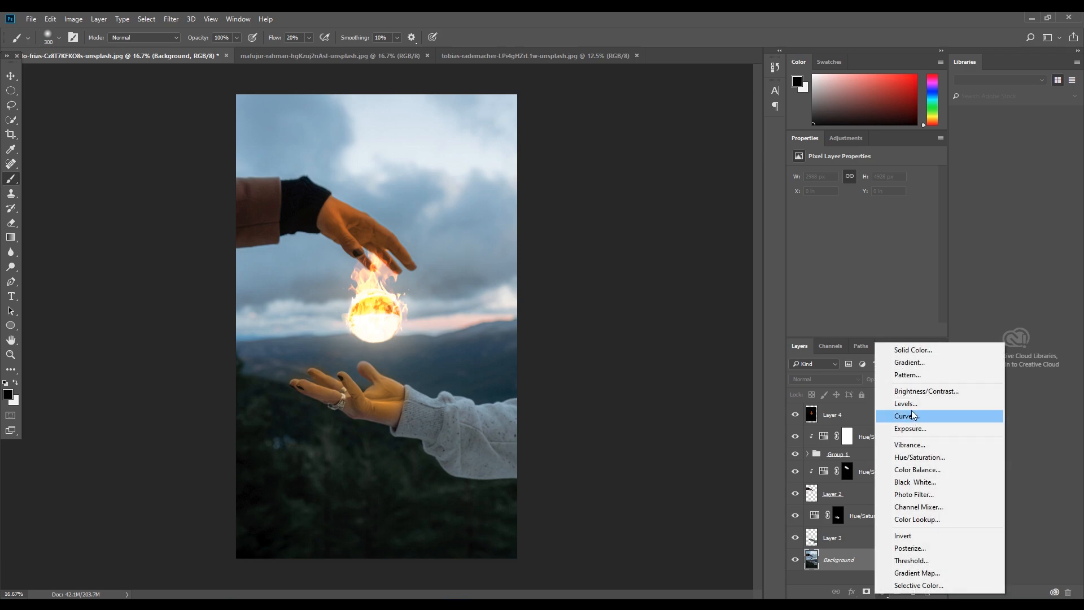
pyautogui.click(916, 519)
pyautogui.click(868, 176)
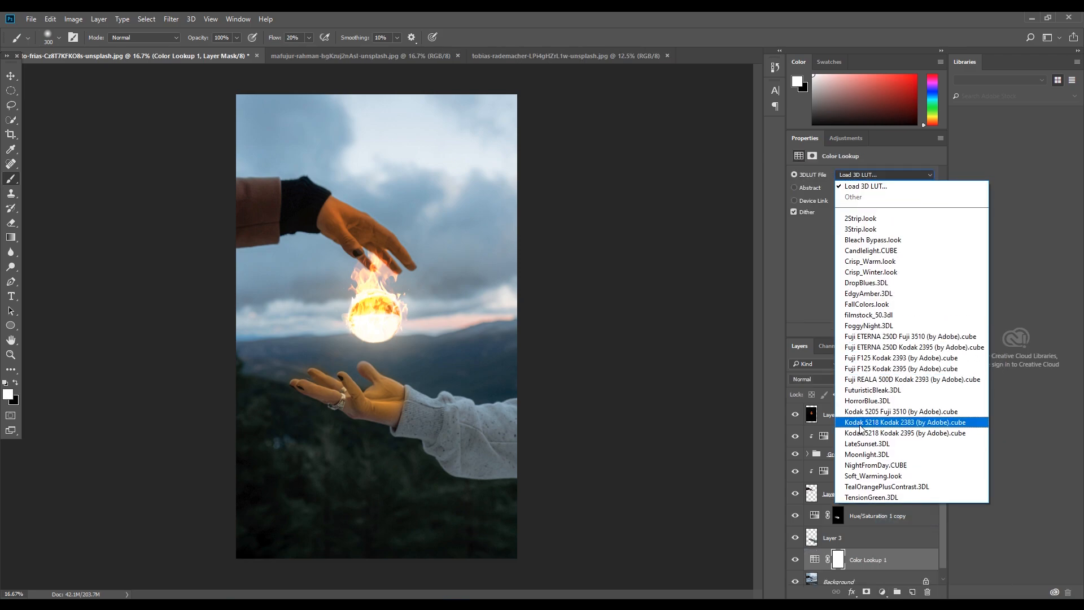
pyautogui.click(849, 446)
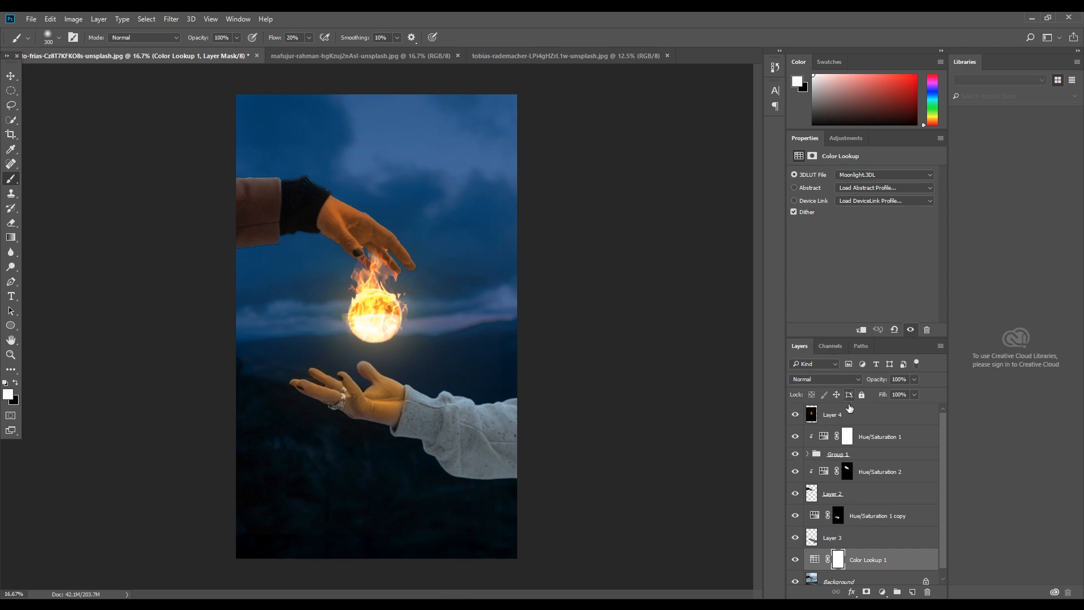
# Stamp all visible layers into a new merged layer above Layer 4
pyautogui.click(858, 417)
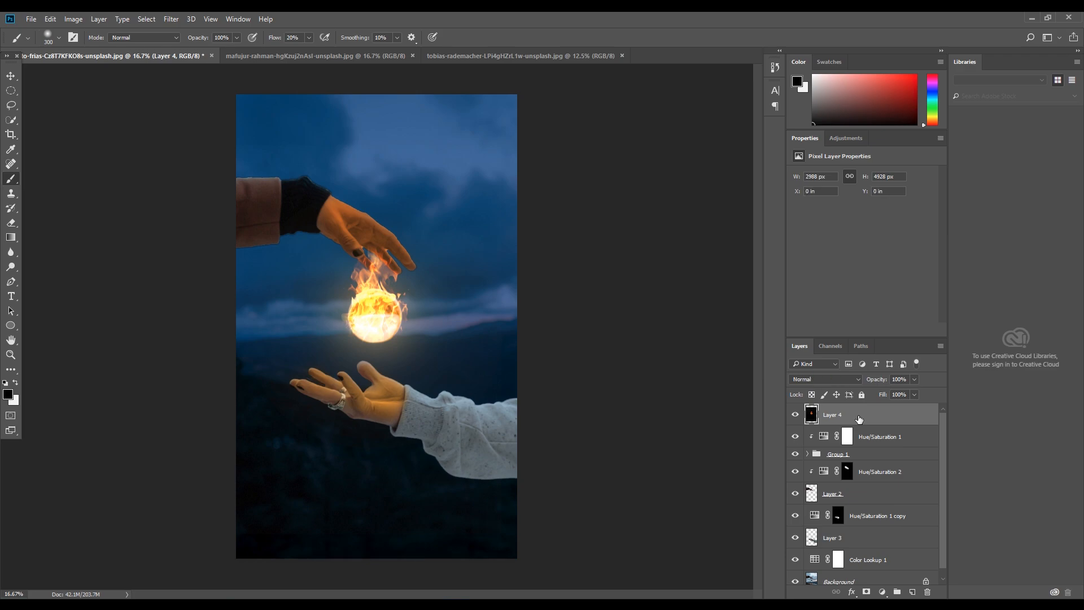
pyautogui.hotkey('ctrl', 'shift', 'alt', 'e')
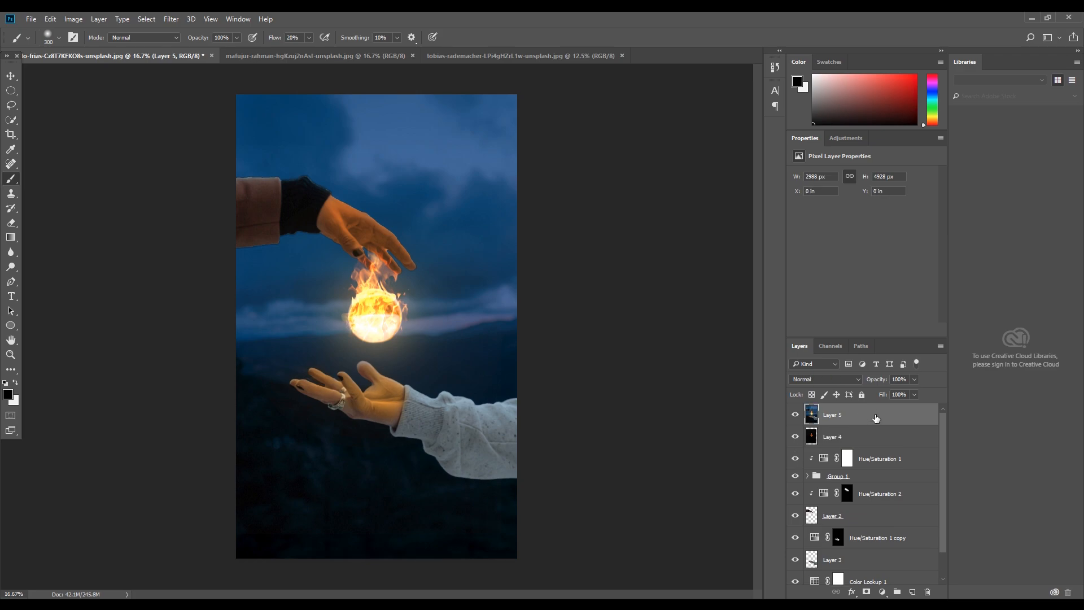